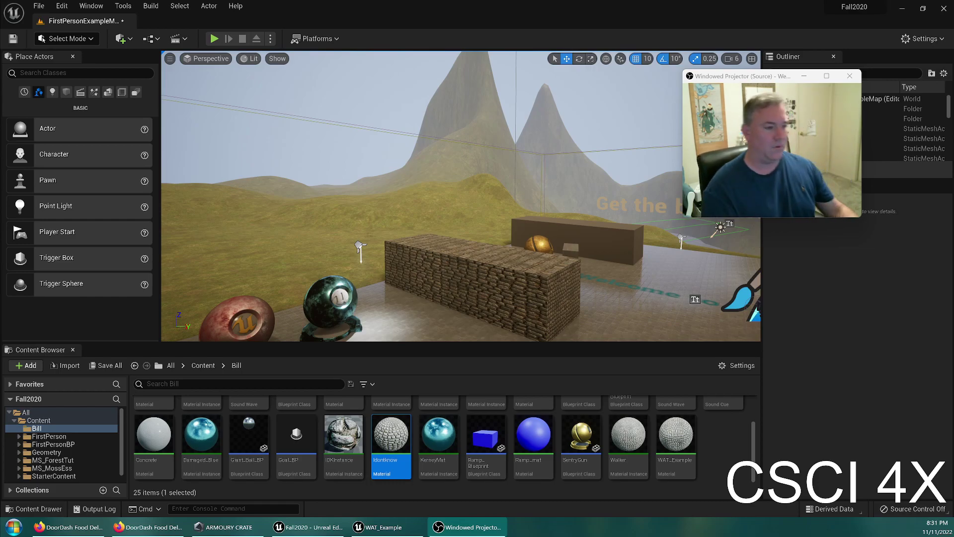
- Set the viewport camera speed to 2
right_drag(590, 151, 606, 192)
key(w)
key(s)
key(s)
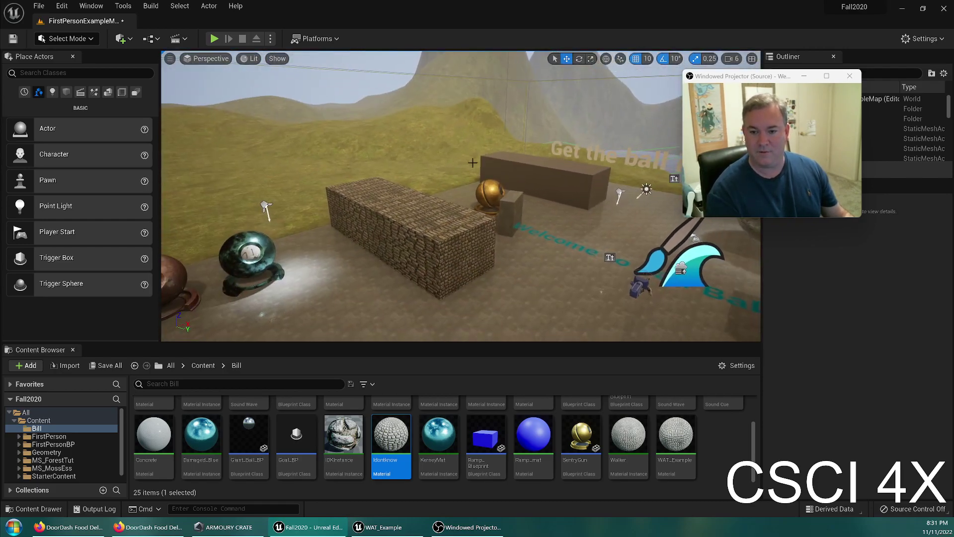
click(734, 59)
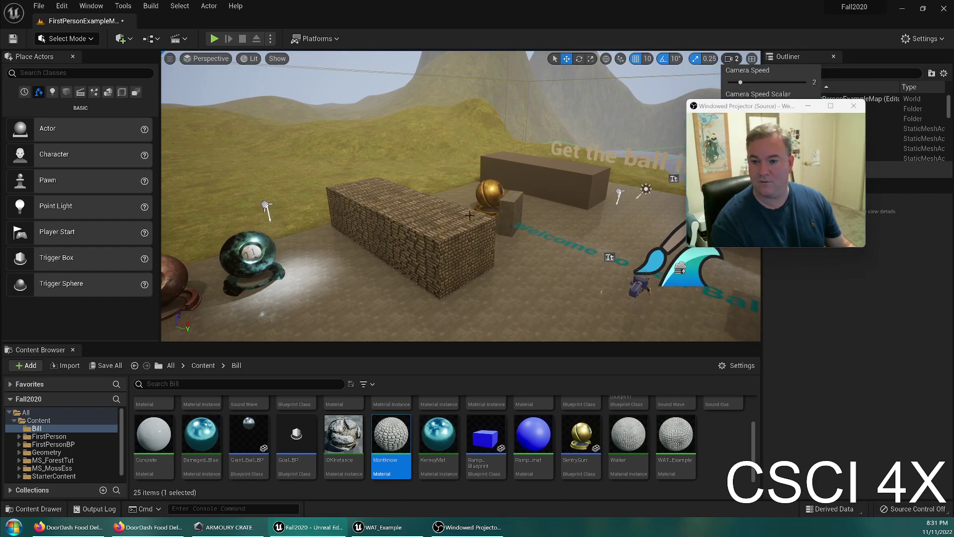
- Select the wall block that crosses the end of the long stone wall and view the walls up close
click(415, 249)
alt+drag(402, 226, 287, 218)
right_drag(374, 258, 380, 294)
right_drag(438, 164, 440, 180)
right_drag(333, 246, 334, 217)
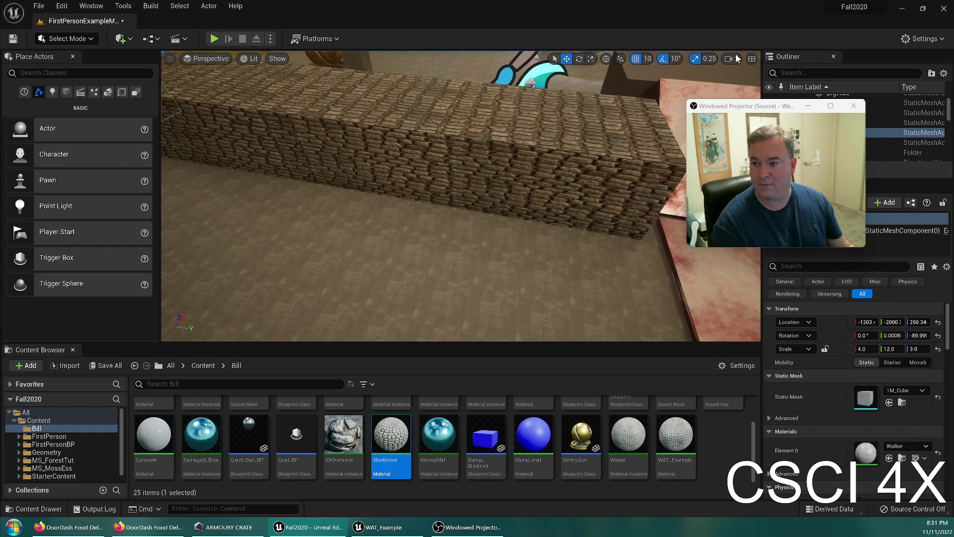
- Set the viewport camera speed to 4 and move in close to the wall's brick texture
click(732, 59)
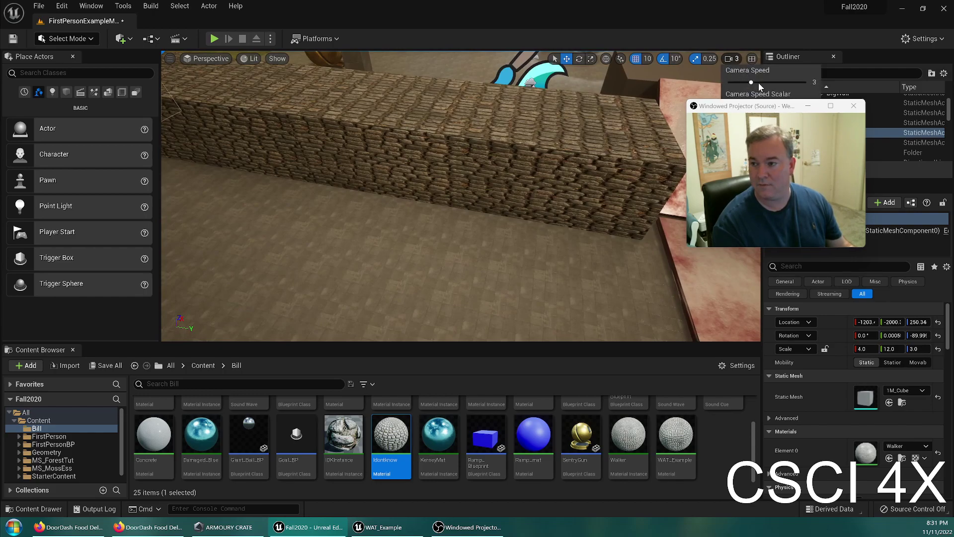
drag(758, 82, 762, 83)
right_drag(461, 238, 427, 219)
right_drag(674, 73, 548, 82)
key(w)
right_drag(461, 196, 466, 182)
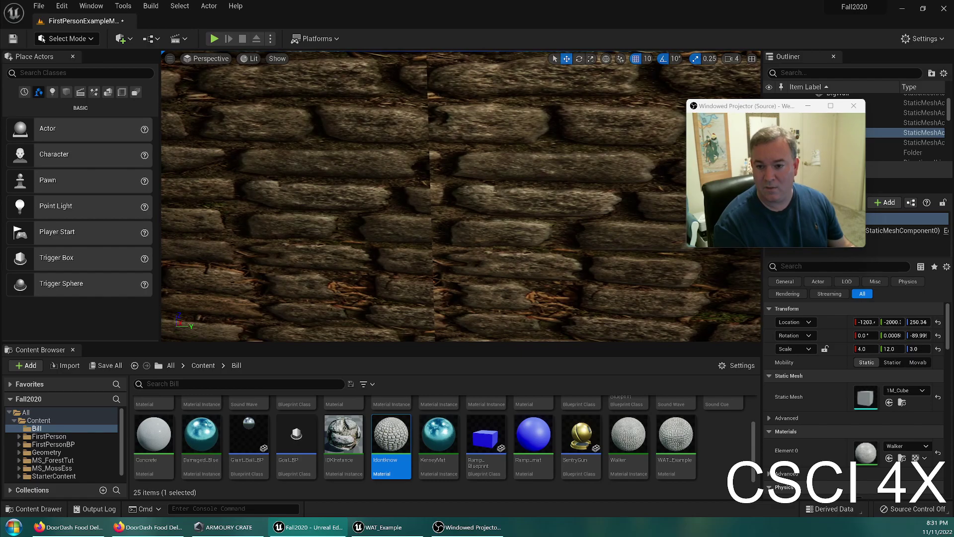
- Examine the corner where the two walls overlap and how the brick pattern meets across the top
scroll(569, 73, down, 5)
right_drag(461, 196, 375, 218)
key(w)
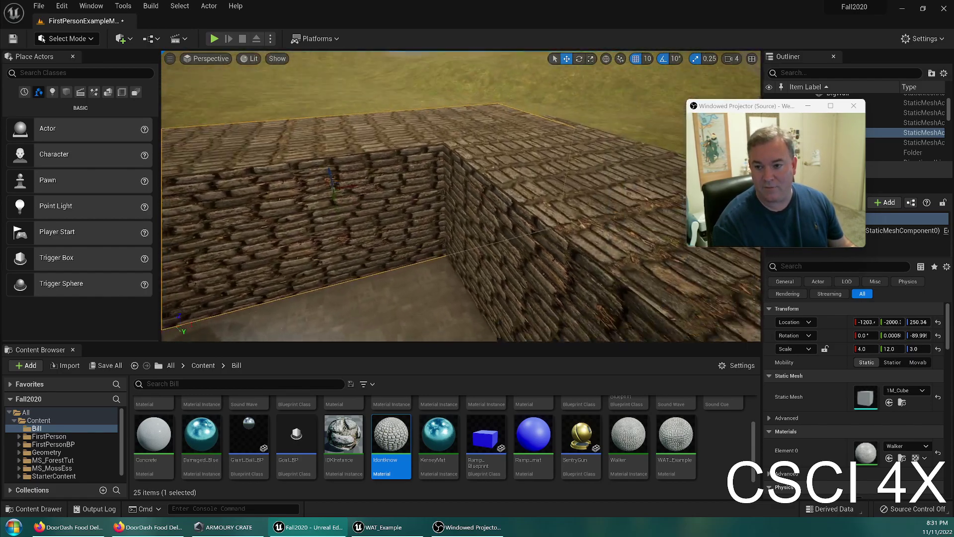
key(w)
right_drag(461, 197, 489, 227)
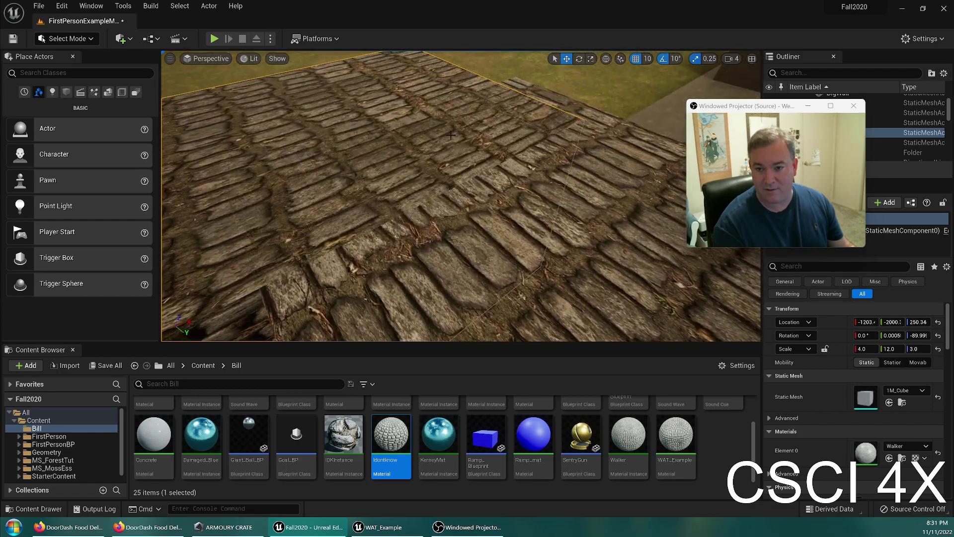
right_drag(461, 196, 428, 211)
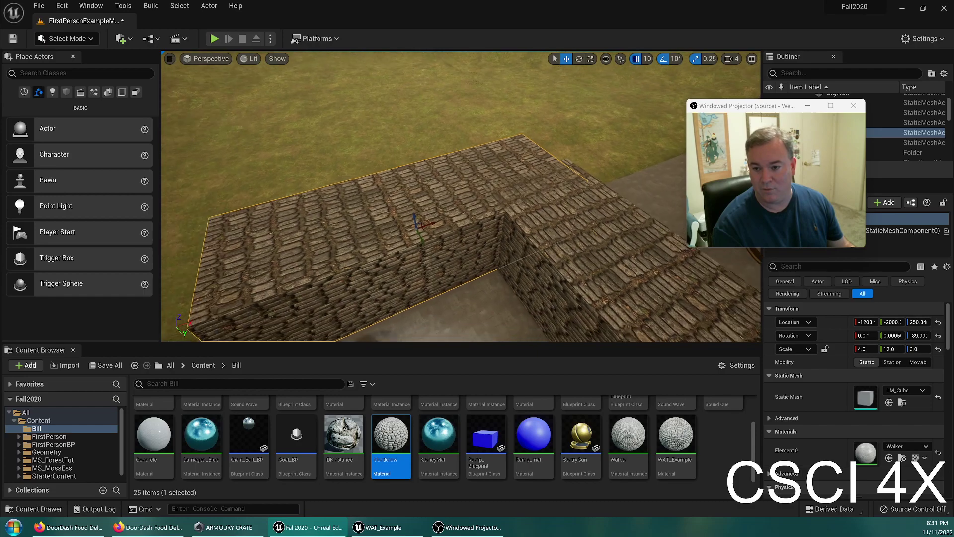
- Move the crossing wall along X to about -1563 so it butts against the long wall, and deselect it
drag(373, 251, 317, 270)
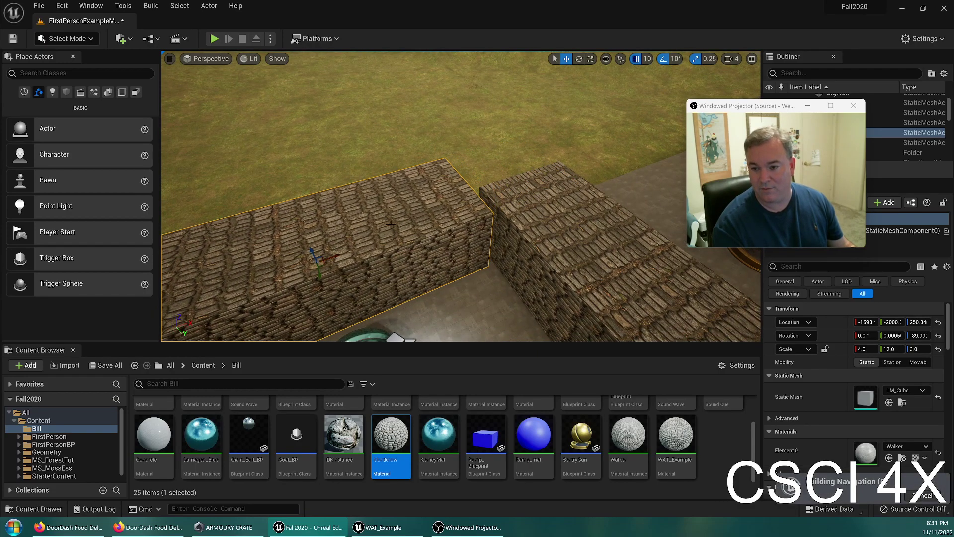
right_drag(461, 196, 455, 196)
key(d)
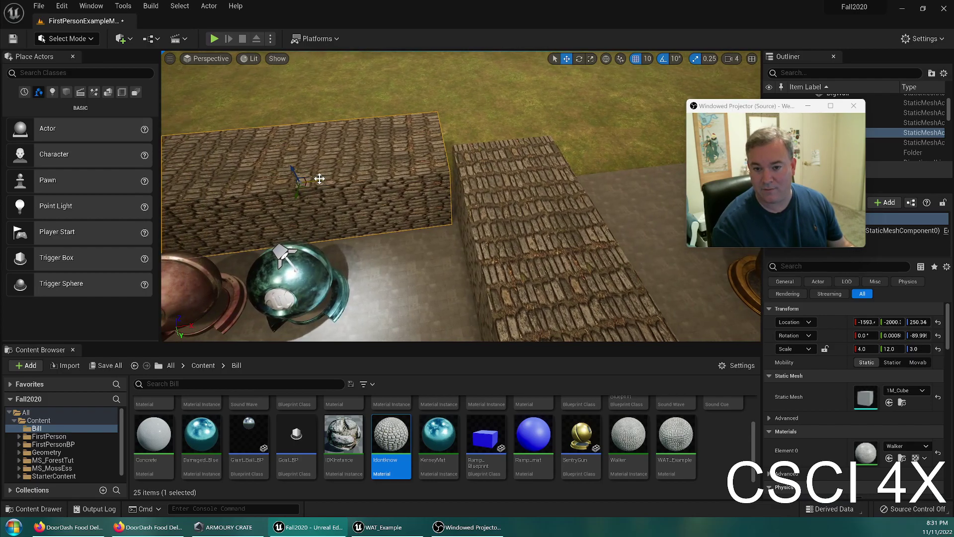
key(w)
right_drag(327, 180, 405, 182)
key(Escape)
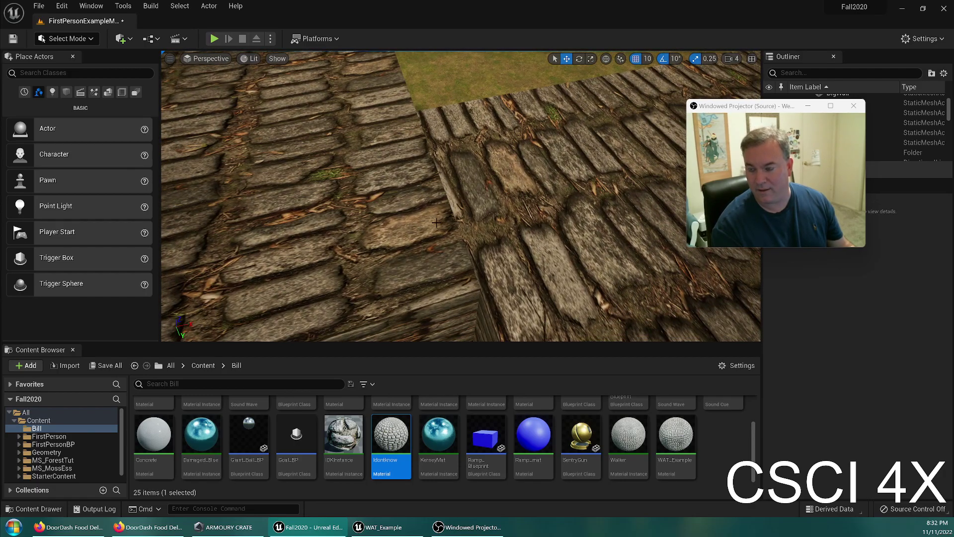
- Try scaling the crossing wall lengthwise to test how its brick texture stretches, and undo the scaling
key(s)
mouse_move(465, 174)
right_down()
mouse_move(467, 152)
mouse_move(438, 154)
mouse_move(467, 154)
mouse_move(478, 174)
right_up()
click(480, 176)
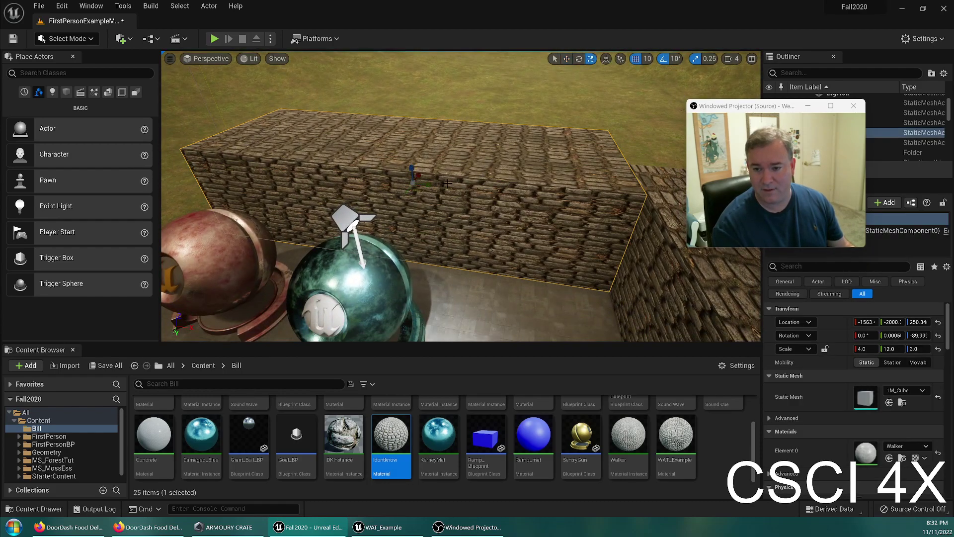
drag(431, 185, 631, 188)
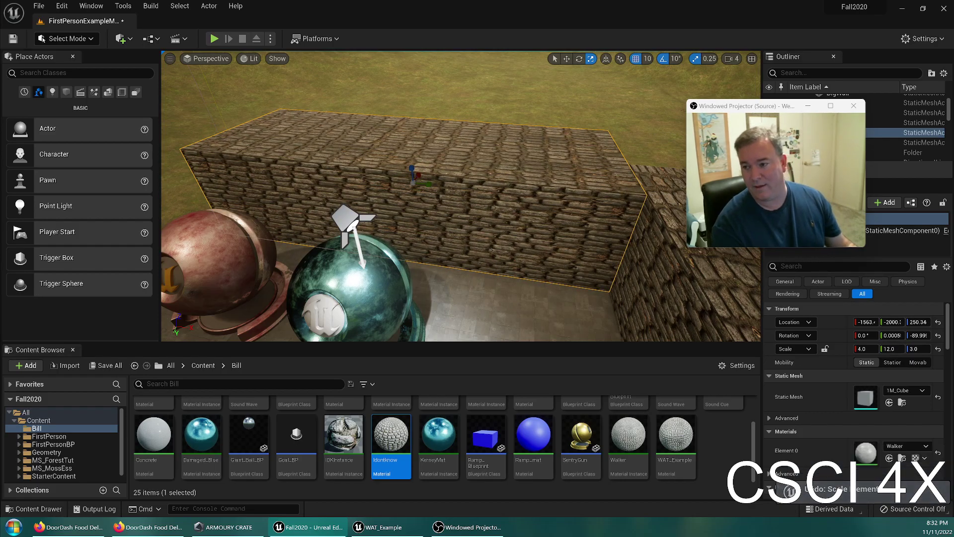
key(ctrl+z)
- Select the long wall (BigWall4) and open its Walker material instance for editing
mouse_move(472, 220)
right_down()
mouse_move(438, 233)
mouse_move(516, 204)
mouse_move(472, 220)
right_up()
click(472, 220)
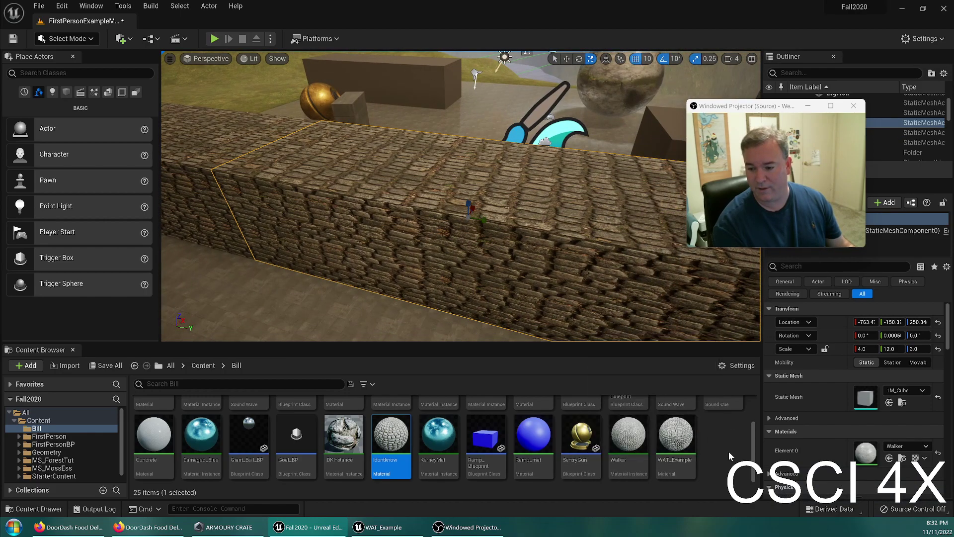
double_click(638, 436)
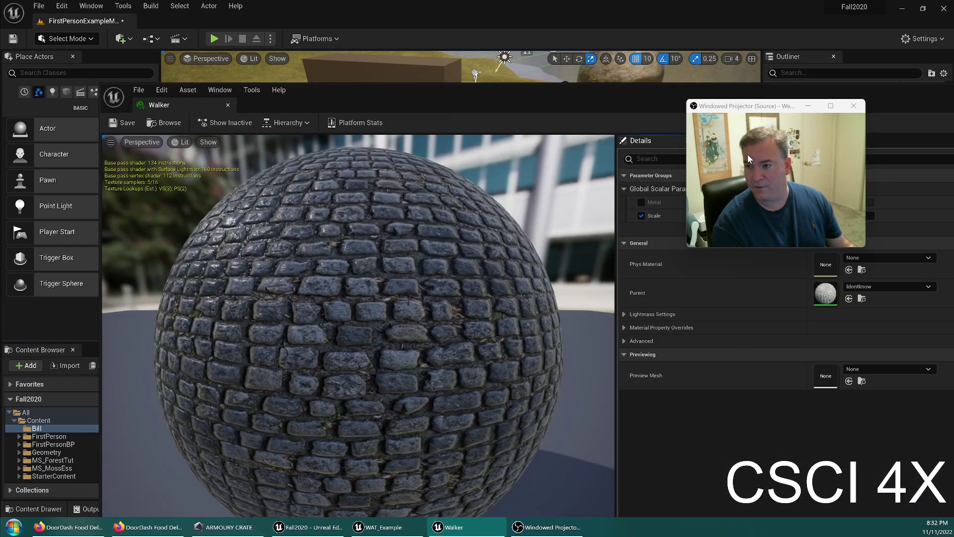
drag(744, 112, 767, 299)
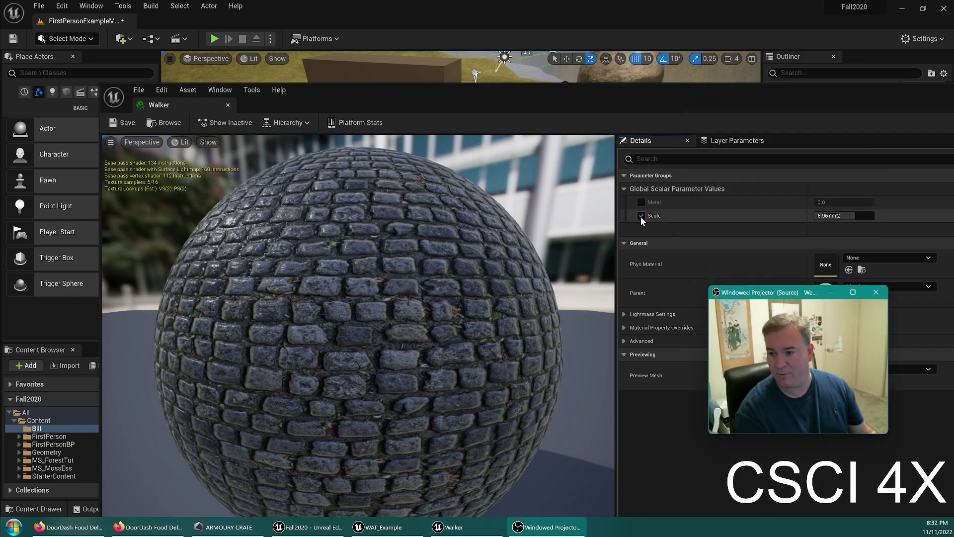
click(228, 104)
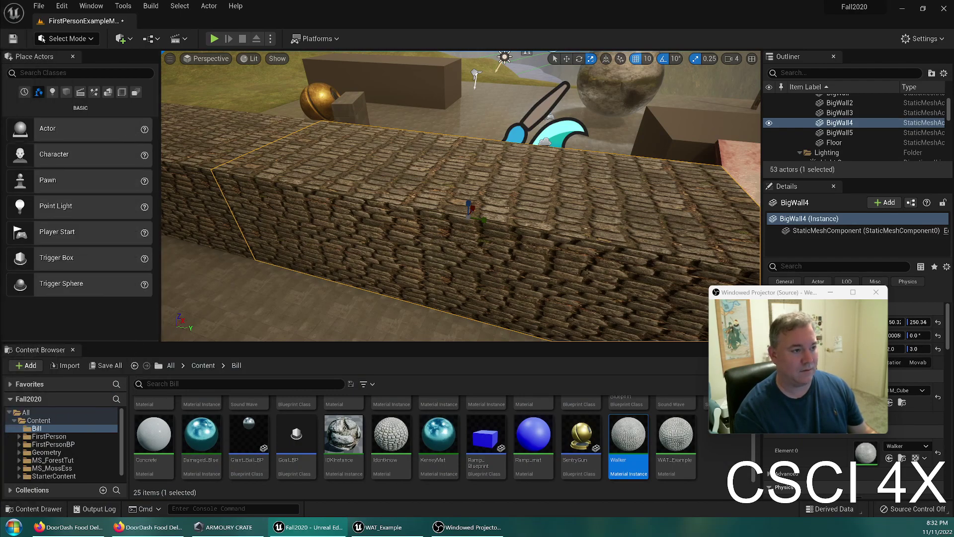
- Set the Walker material instance's Scale parameter to 4.1392
click(55, 277)
text(9.802)
key(Return)
drag(84, 277, 35, 277)
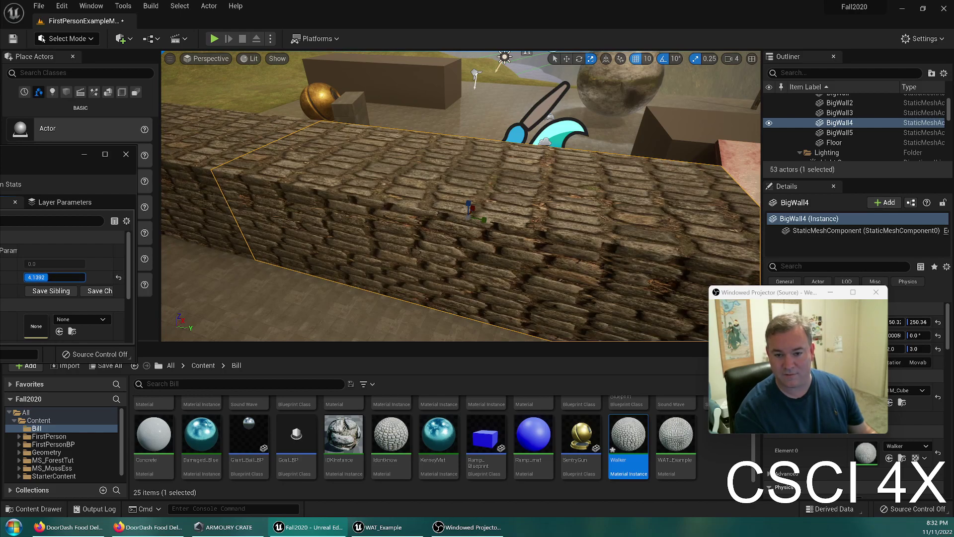
- Check the rescaled bricks along the walls, deselect the wall and save the level
mouse_move(247, 157)
right_down()
mouse_move(203, 159)
mouse_move(197, 149)
mouse_move(248, 157)
right_up()
right_drag(559, 112, 331, 182)
mouse_move(461, 285)
right_down()
mouse_move(489, 291)
mouse_move(403, 298)
mouse_move(430, 264)
mouse_move(454, 254)
mouse_move(472, 280)
mouse_move(475, 257)
mouse_move(422, 254)
mouse_move(430, 286)
mouse_move(472, 278)
right_up()
key(Escape)
right_drag(624, 71, 556, 79)
key(ctrl+s)
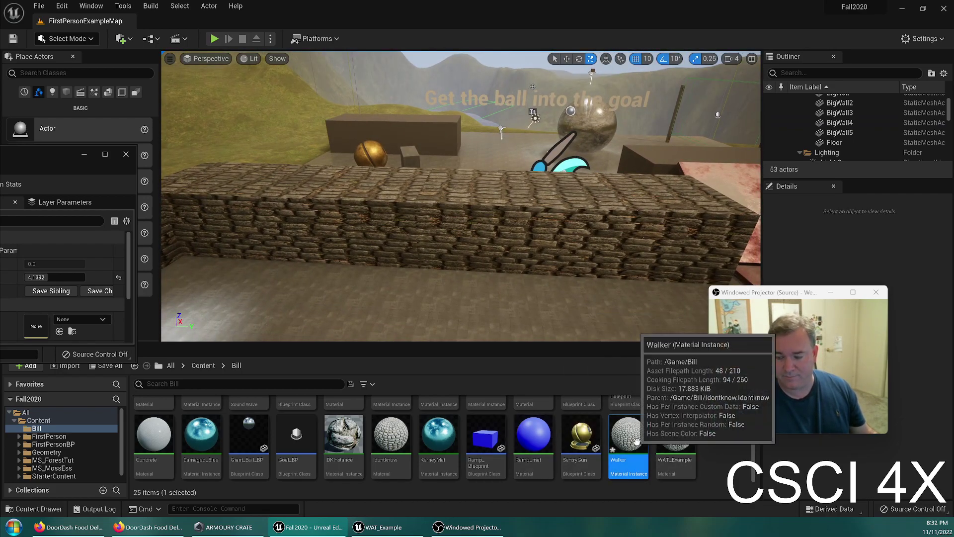
- Duplicate the Idontknow material as WAT_Up and open the copy for editing
click(403, 454)
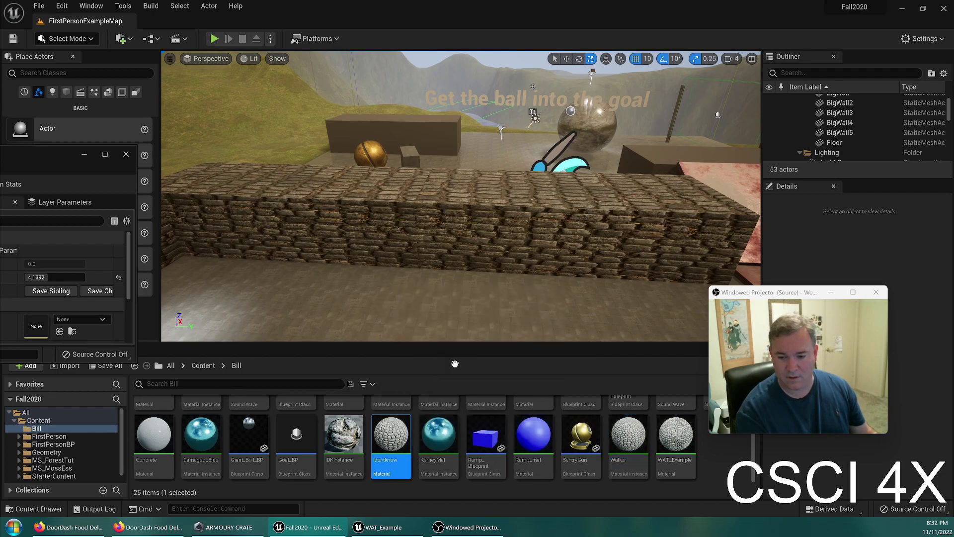
right_click(384, 440)
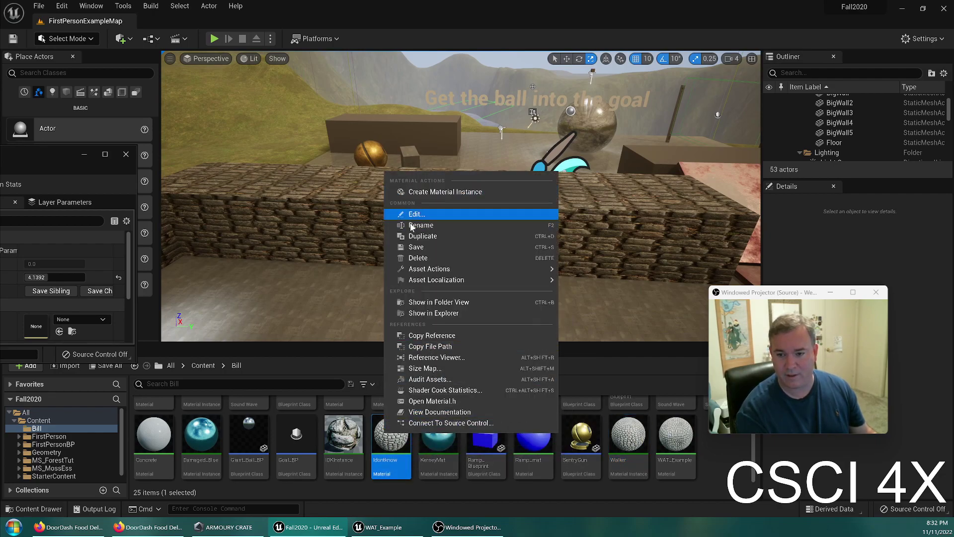
click(437, 235)
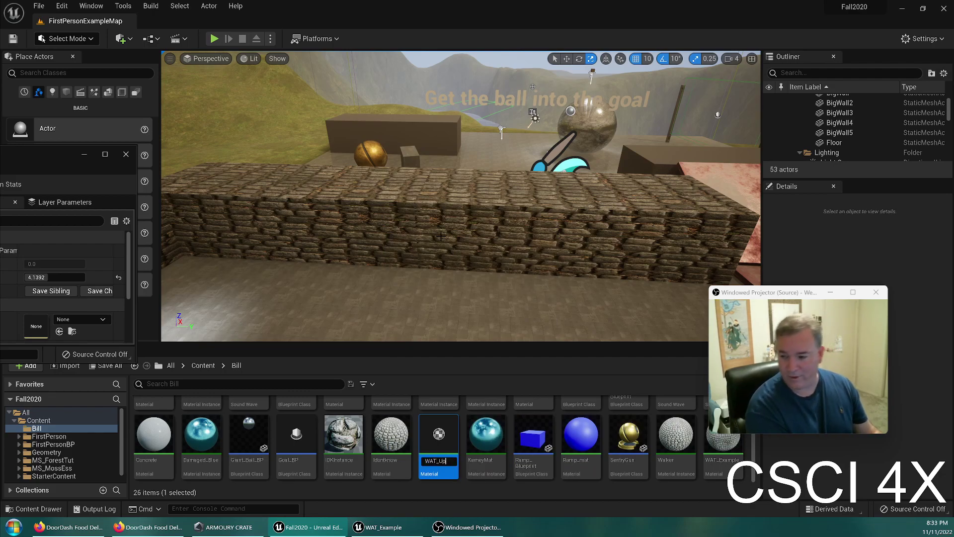
text(WAT_Up)
key(Return)
key(Return)
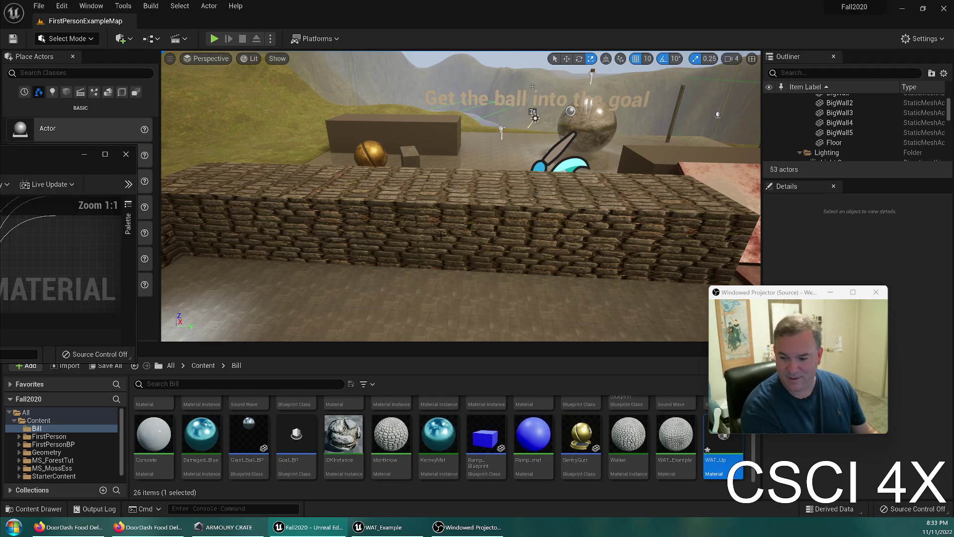
- Move the material editor window aside so the walls and the WAT_Up asset stay accessible
drag(0, 155, 477, 1)
right_drag(387, 172, 475, 288)
drag(305, 4, 780, 141)
- Apply the WAT_Up material to both walls that form the corner
drag(734, 457, 437, 226)
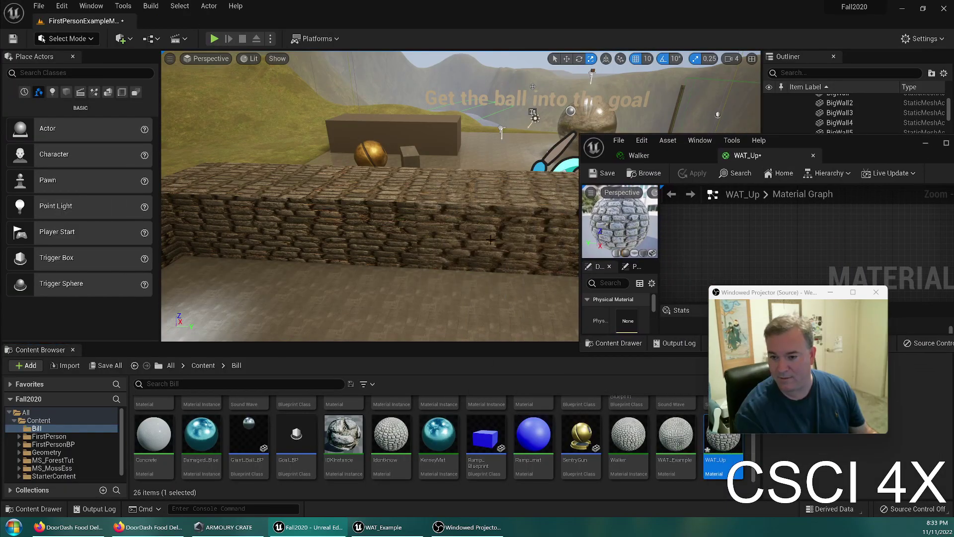
right_drag(377, 218, 328, 219)
drag(712, 452, 262, 190)
right_drag(262, 190, 300, 189)
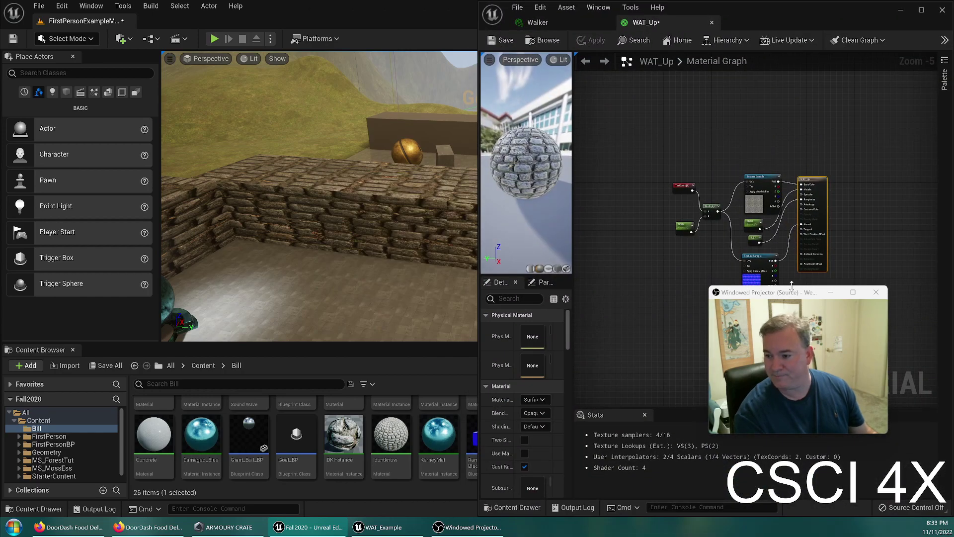
- Delete the TexCoord, Multiply and Scale nodes that drive the texture UVs in the WAT_Up material graph
drag(791, 292, 342, 63)
scroll(786, 265, up, 3)
scroll(786, 266, up, 2)
scroll(690, 278, down, 1)
right_drag(693, 285, 733, 291)
scroll(724, 239, down, 1)
click(642, 162)
drag(622, 194, 708, 301)
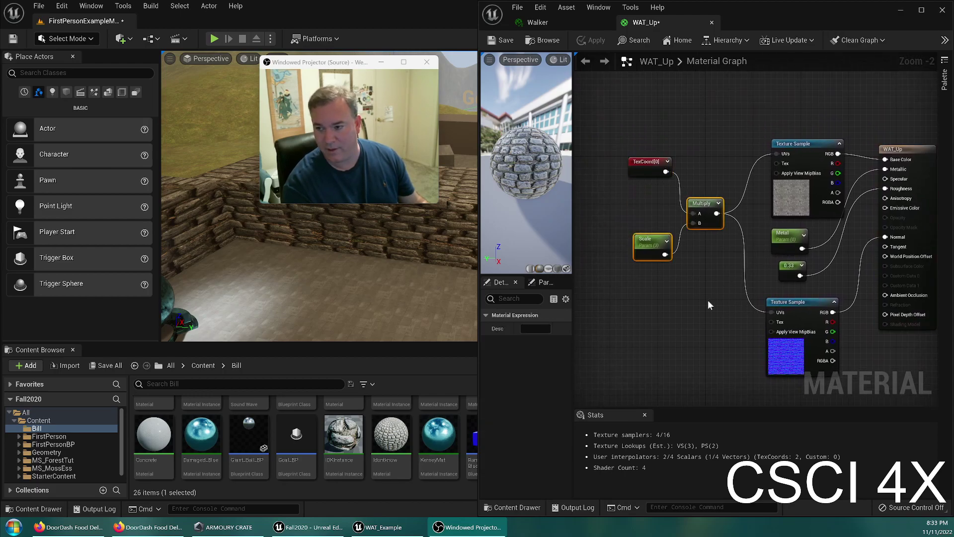
click(652, 244)
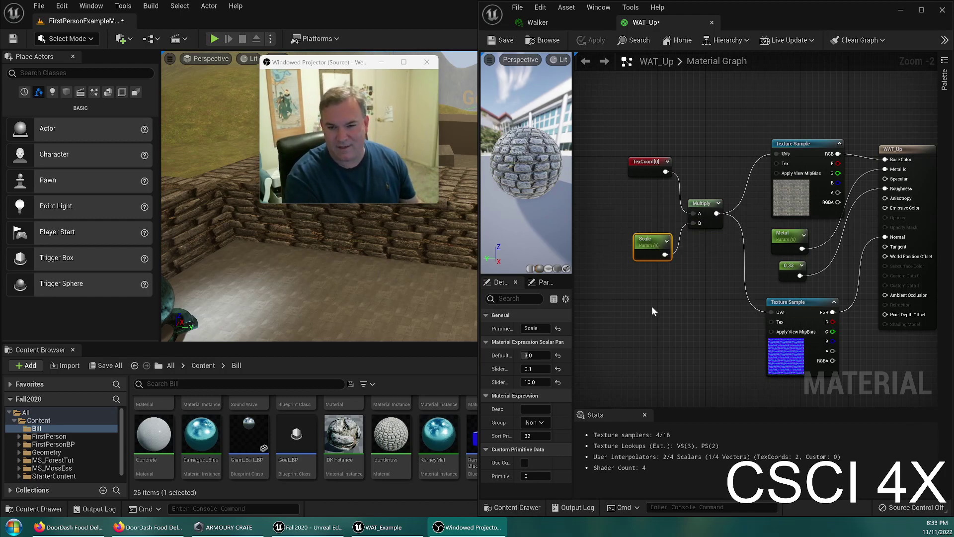
right_drag(671, 311, 643, 305)
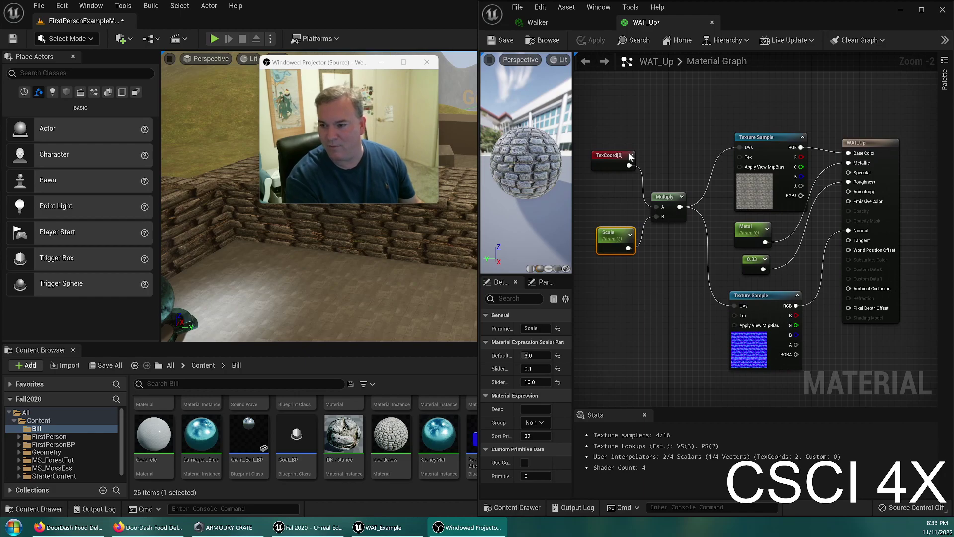
drag(616, 139, 685, 288)
key(Delete)
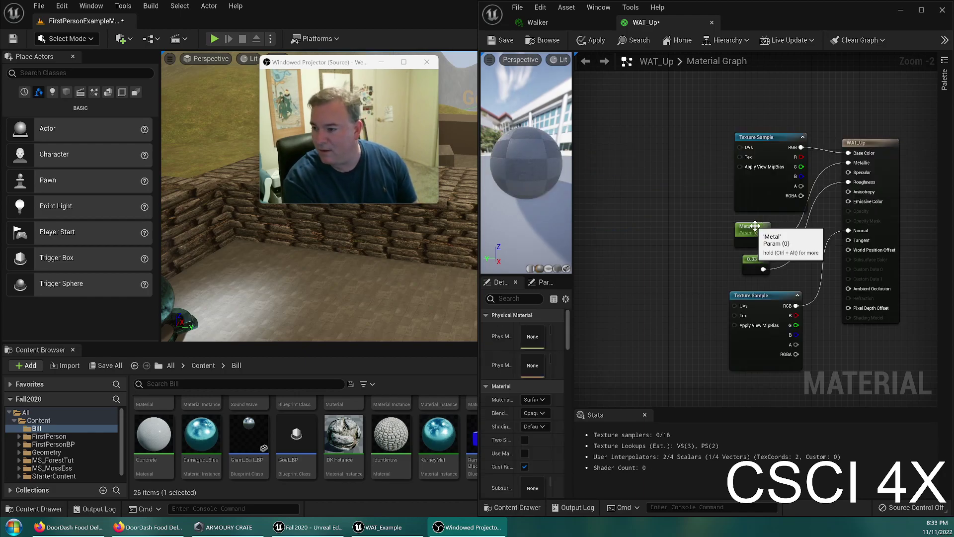
- Move the colour and normal Texture Sample nodes farther from the WAT_Up output node to free space between them
drag(765, 297, 711, 317)
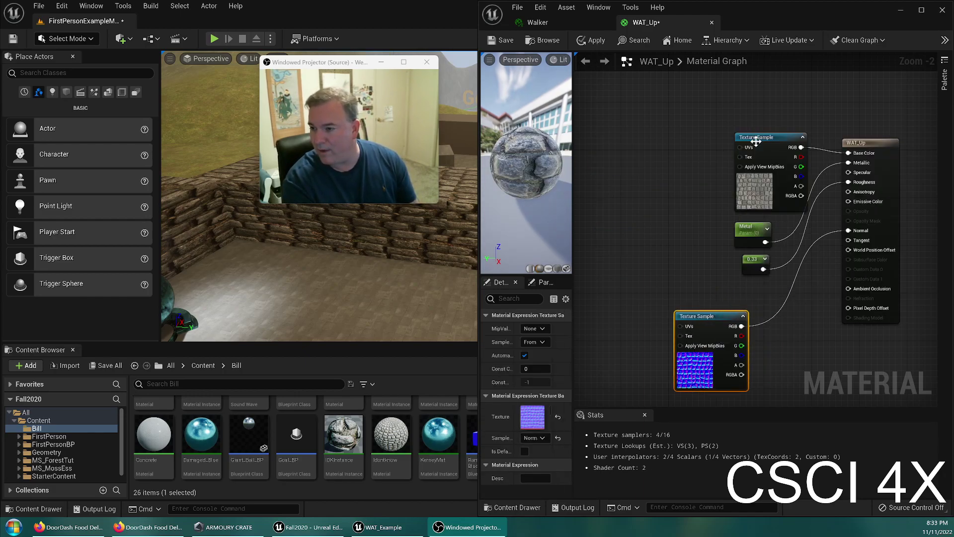
drag(733, 139, 597, 128)
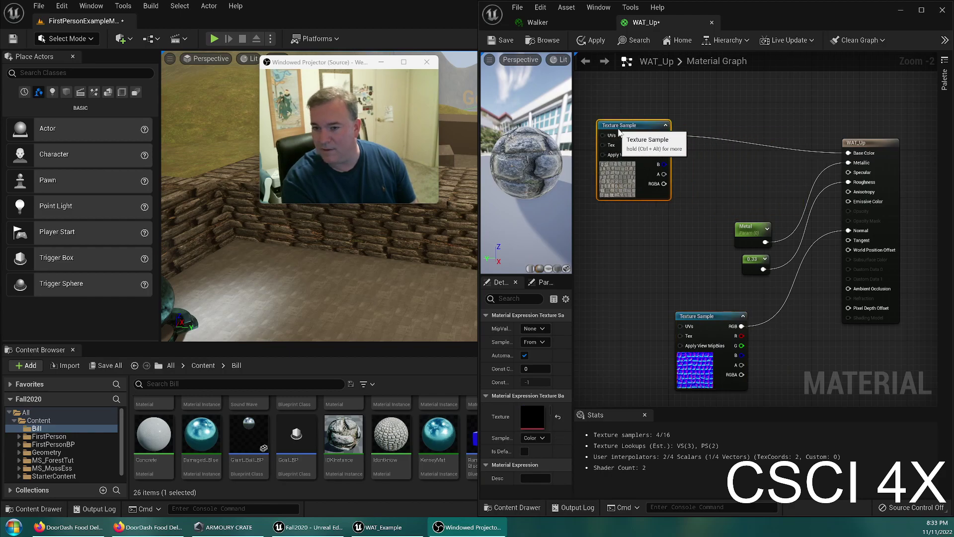
click(675, 252)
drag(704, 317, 626, 323)
click(728, 196)
right_drag(741, 187, 659, 222)
- Add a WorldAlignedTexture node before the material output and connect its Z Texture output to Base Color
right_click(652, 144)
text(world aligned textur)
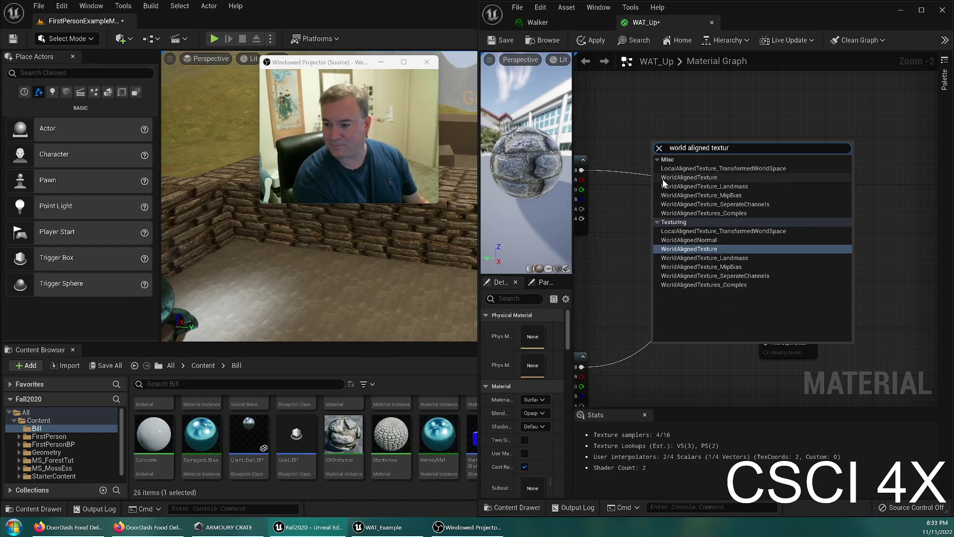
click(663, 178)
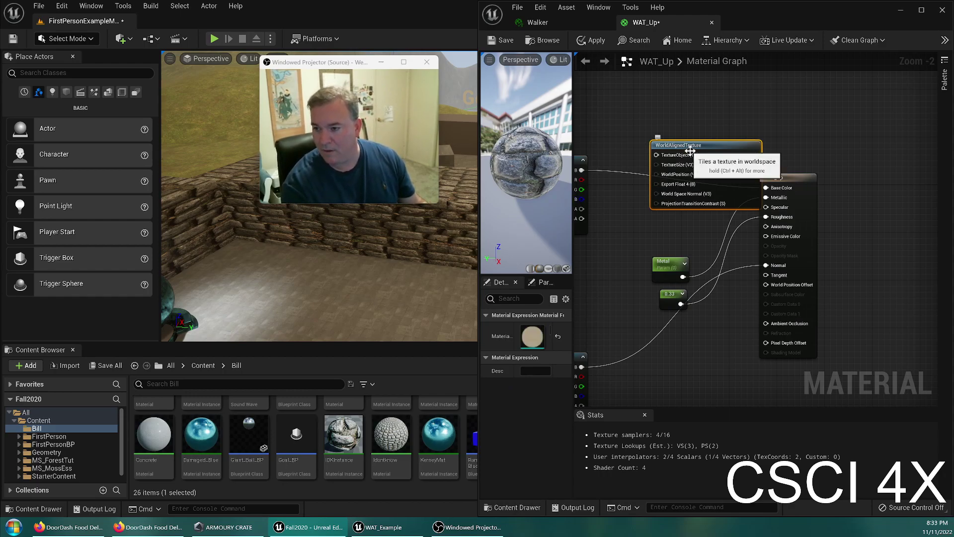
drag(695, 144, 661, 159)
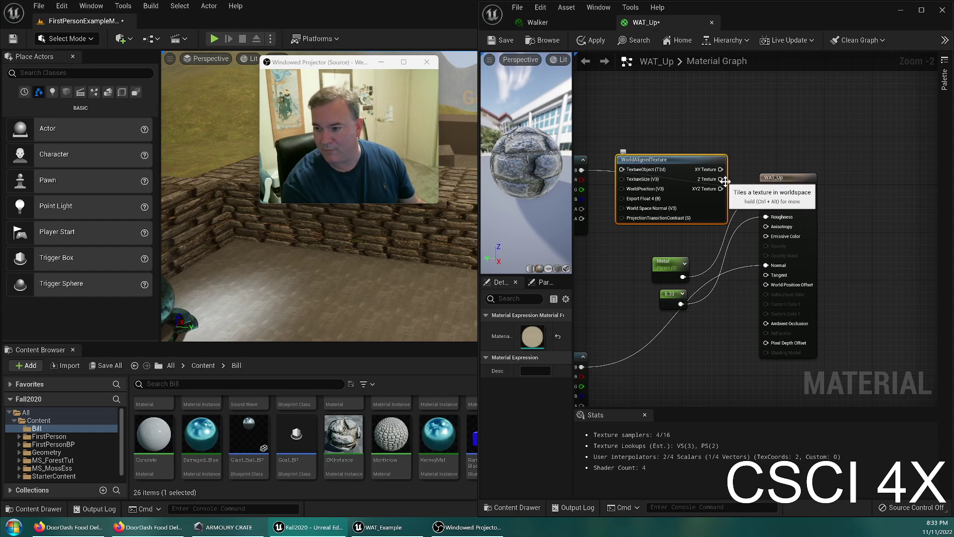
drag(772, 193, 773, 193)
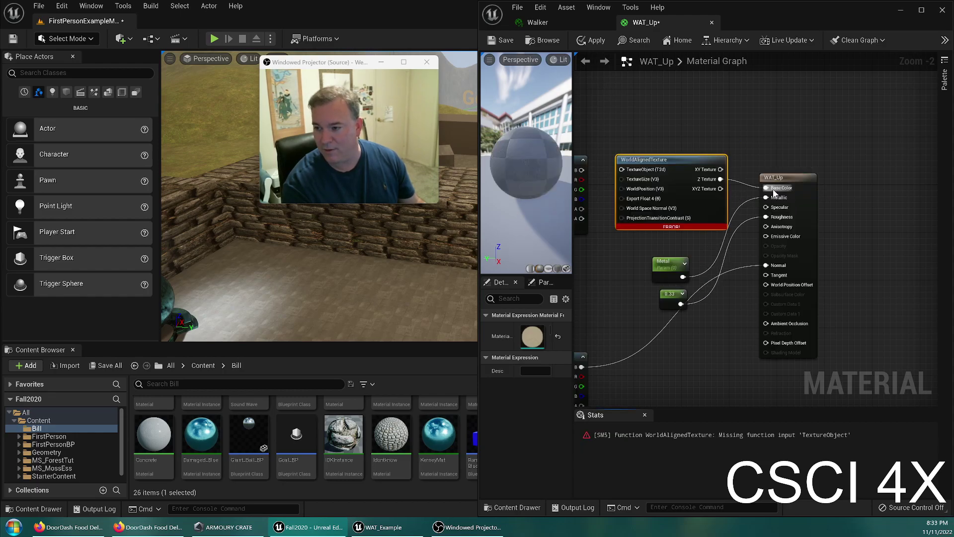
- Convert the colour Texture Sample to a Texture Object and connect it to the WorldAlignedTexture node's TextureObject input, placing it closer to that node
right_drag(726, 309, 779, 267)
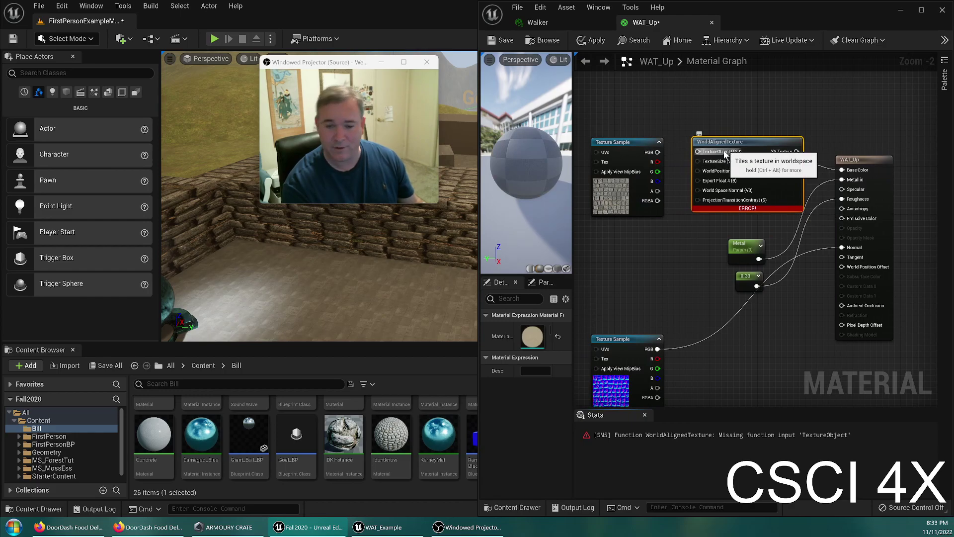
drag(663, 150, 713, 153)
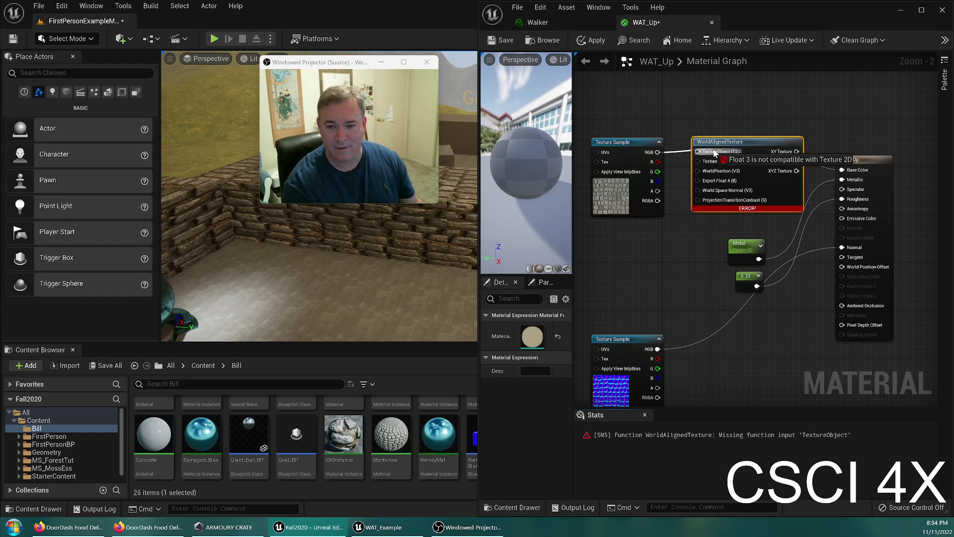
right_click(636, 144)
click(616, 274)
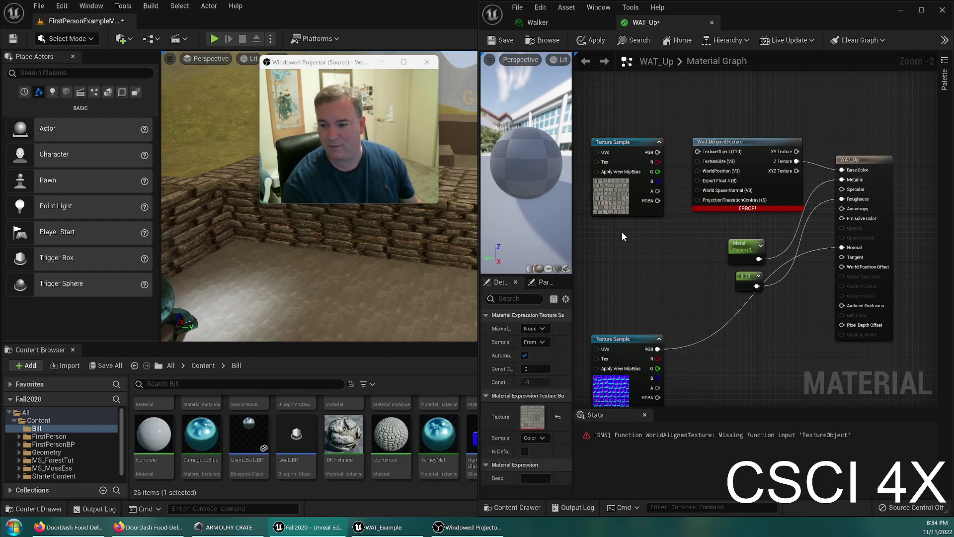
right_click(634, 148)
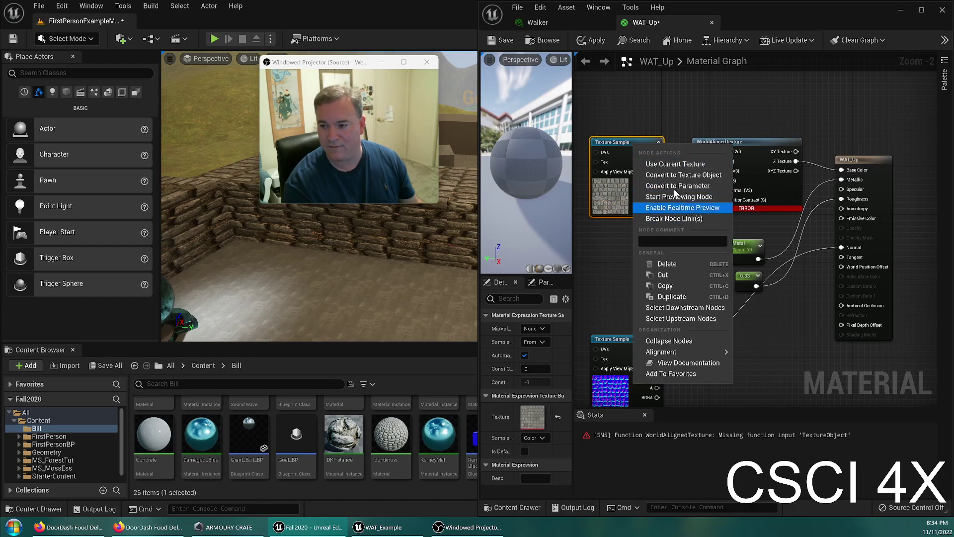
click(679, 175)
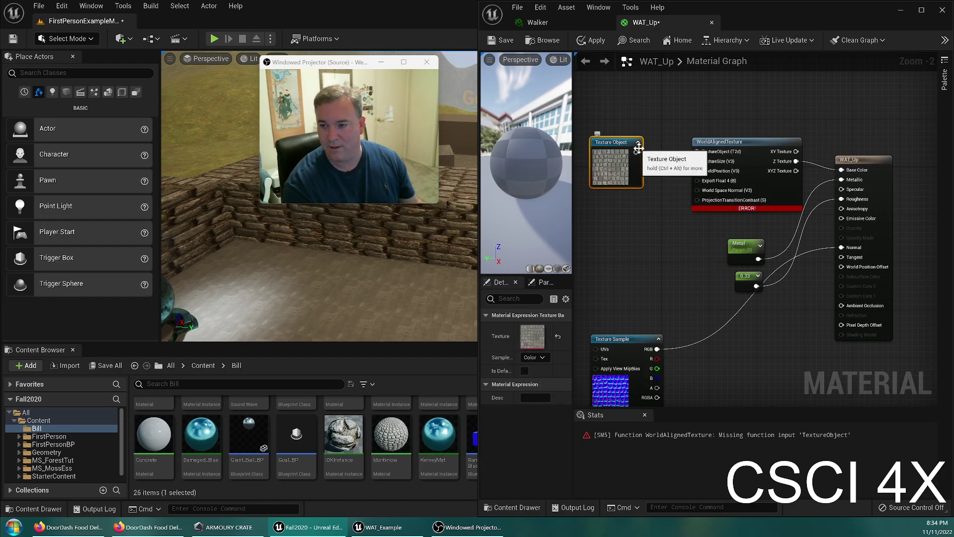
drag(635, 151, 697, 151)
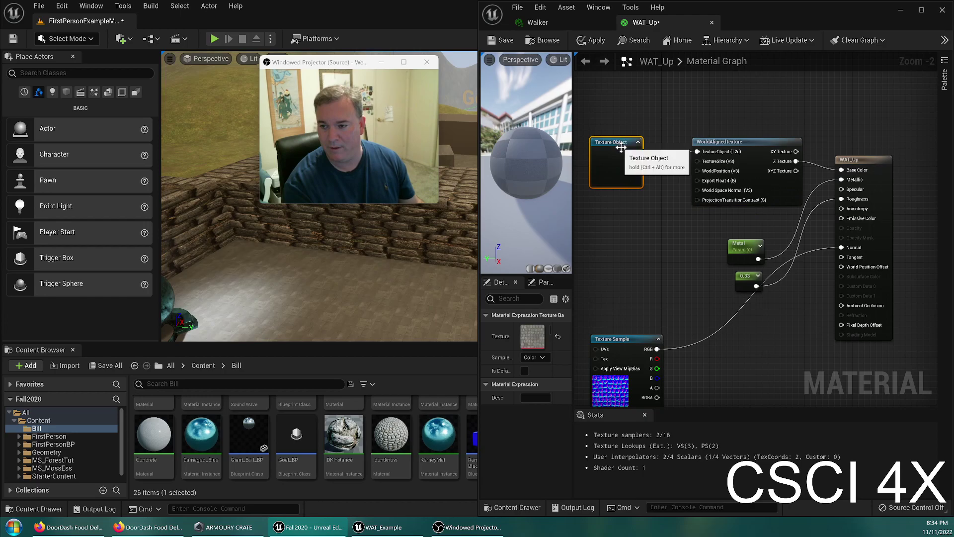
drag(620, 150, 649, 144)
click(675, 300)
right_drag(669, 291, 647, 270)
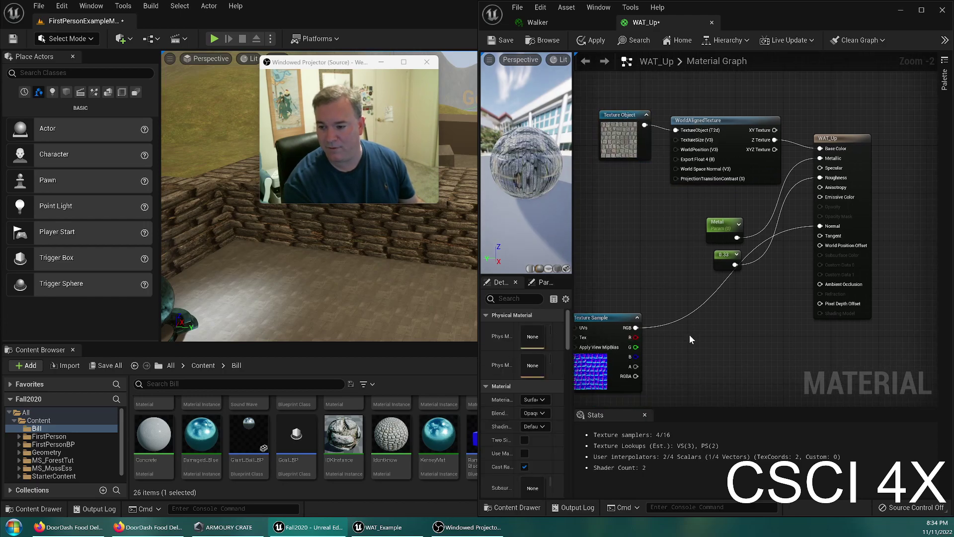
- Add a WorldAlignedNormal node and place it beside the normal map's Texture Sample
right_drag(689, 335, 720, 330)
right_click(720, 330)
text(world aligned normal)
key(Return)
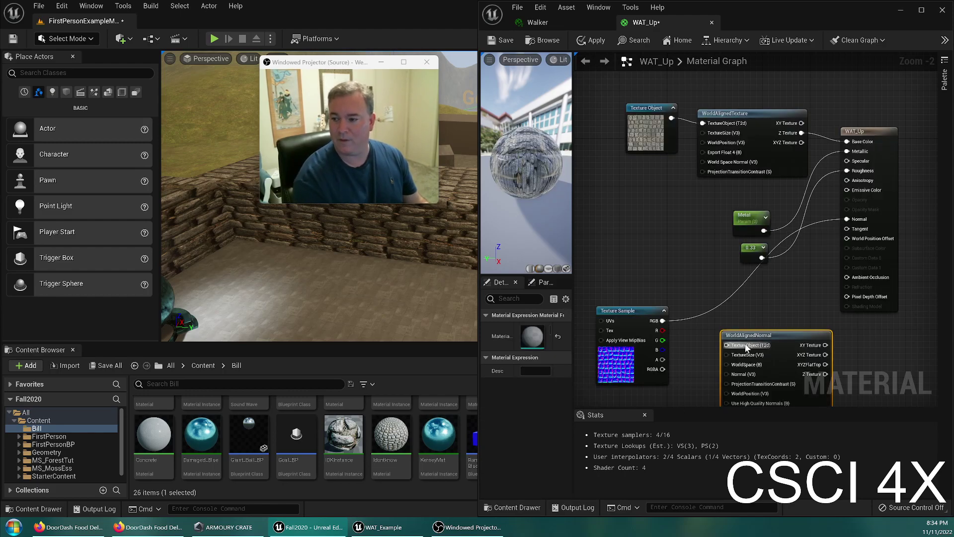
drag(745, 335, 722, 305)
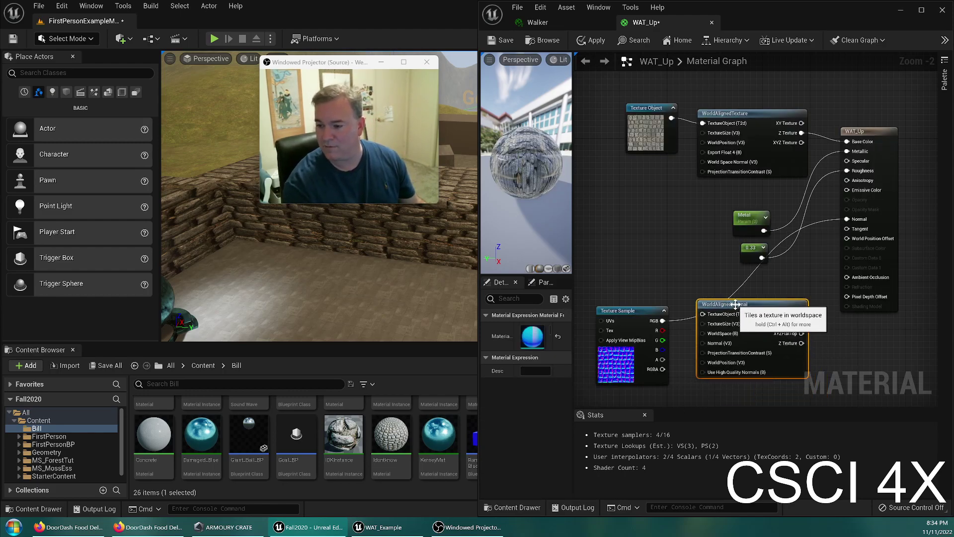
- Convert the normal Texture Sample to a Texture Object, and wire it through WorldAlignedNormal's TextureObject input and Z Texture output to the material's Normal
click(642, 312)
right_click(625, 309)
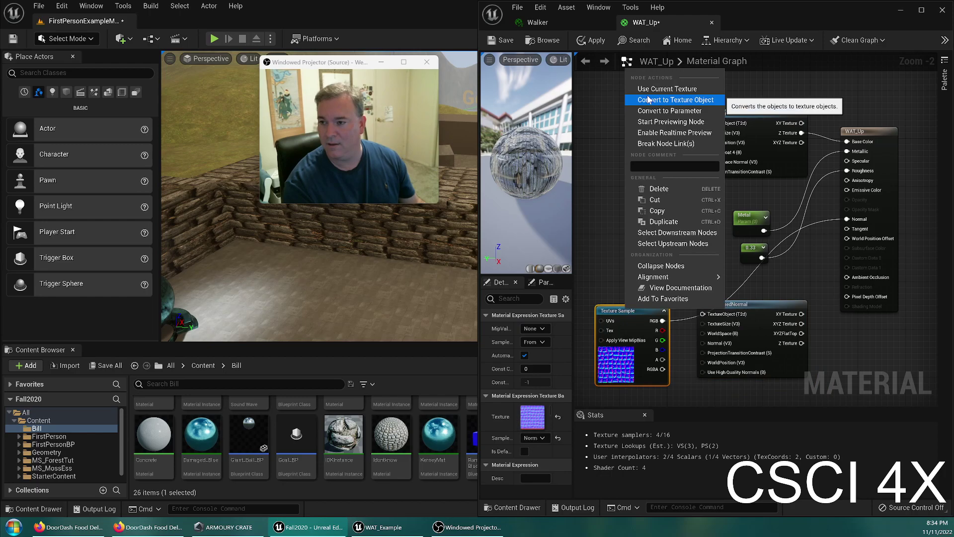
click(675, 99)
drag(641, 320, 702, 313)
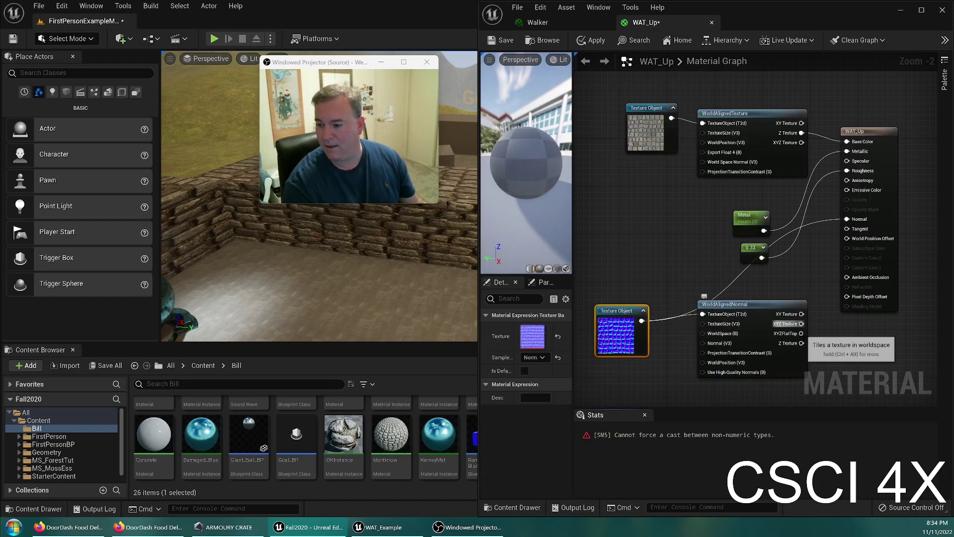
drag(801, 343, 846, 219)
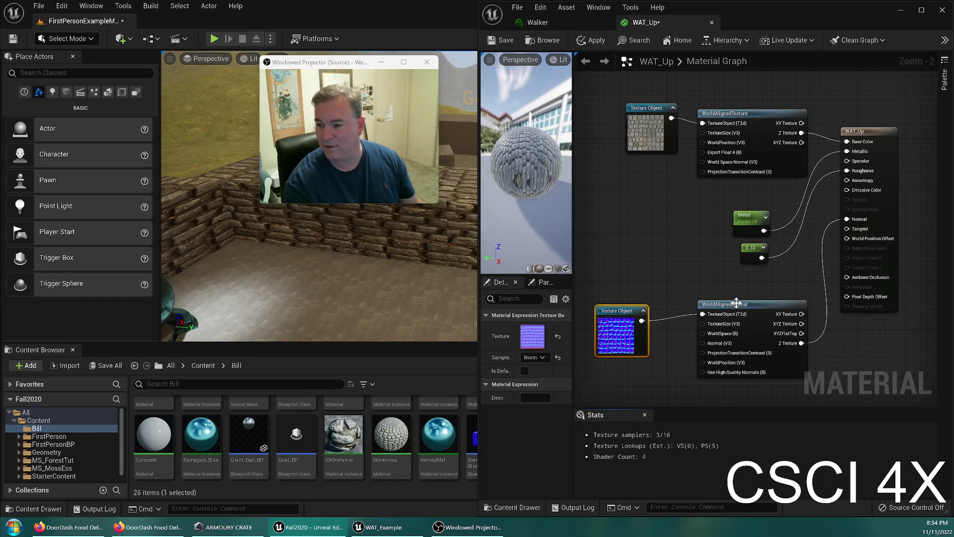
- Straighten the wires between both Texture Objects and their world-aligned nodes, tighten the spacing, and save the WAT_Up material
drag(591, 274, 727, 340)
key(q)
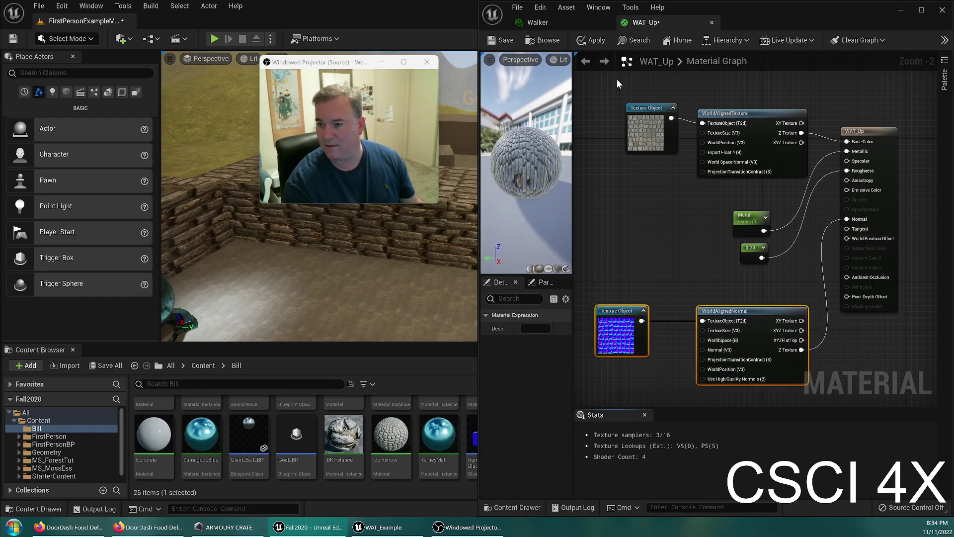
drag(616, 79, 733, 195)
key(shift+w)
drag(616, 284, 714, 343)
click(647, 282)
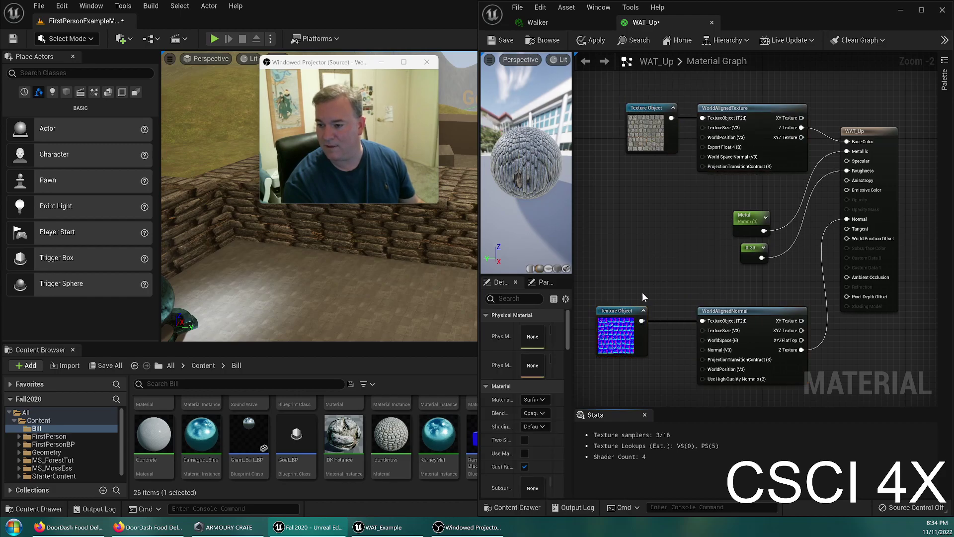
drag(632, 314, 670, 314)
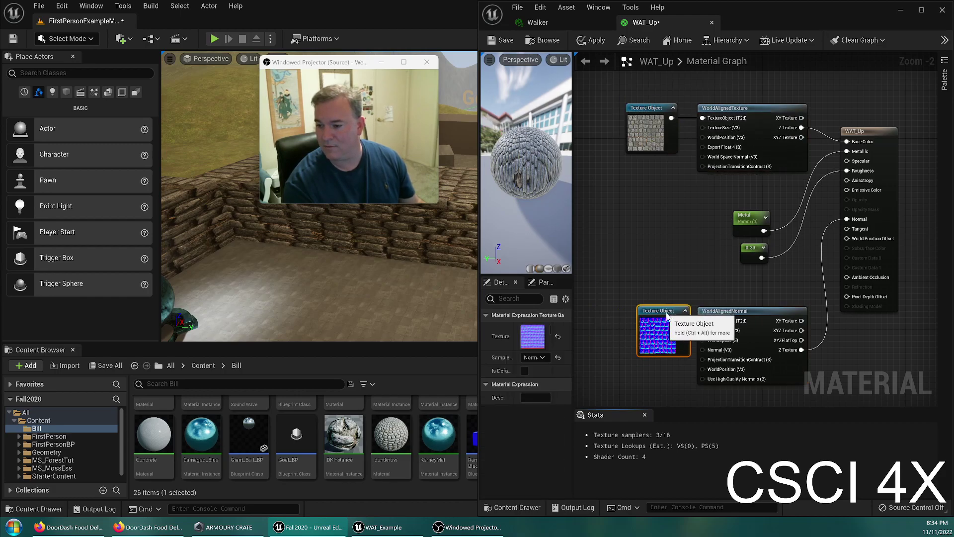
click(649, 265)
drag(650, 105, 661, 106)
click(649, 276)
right_drag(657, 294, 640, 282)
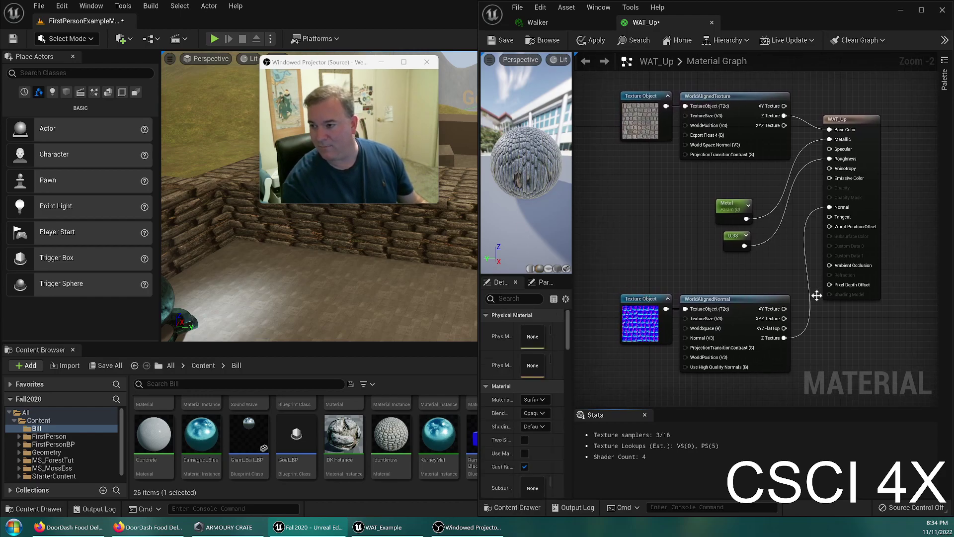
key(ctrl+s)
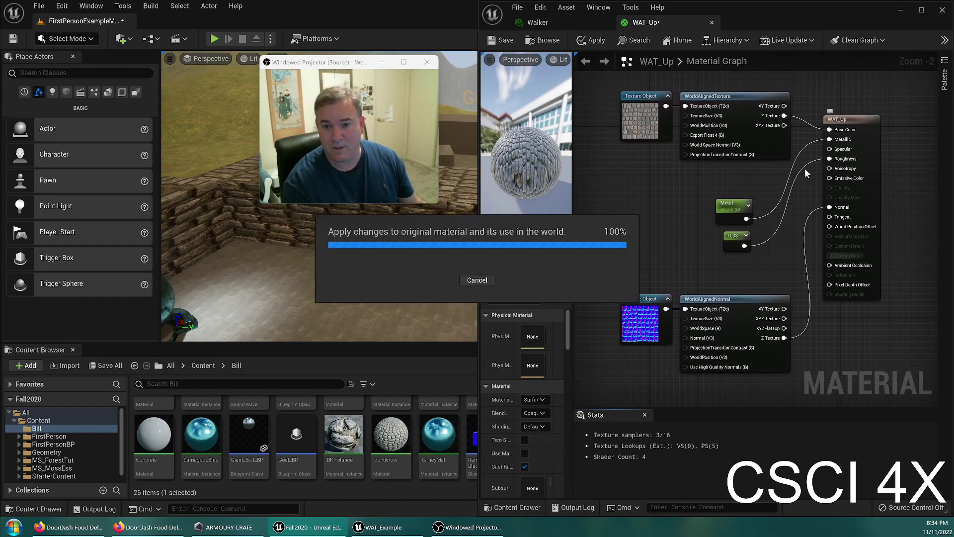
- Examine how the WAT_Up texture projects onto the top and side faces of the level's walls
right_drag(397, 256, 472, 256)
click(363, 87)
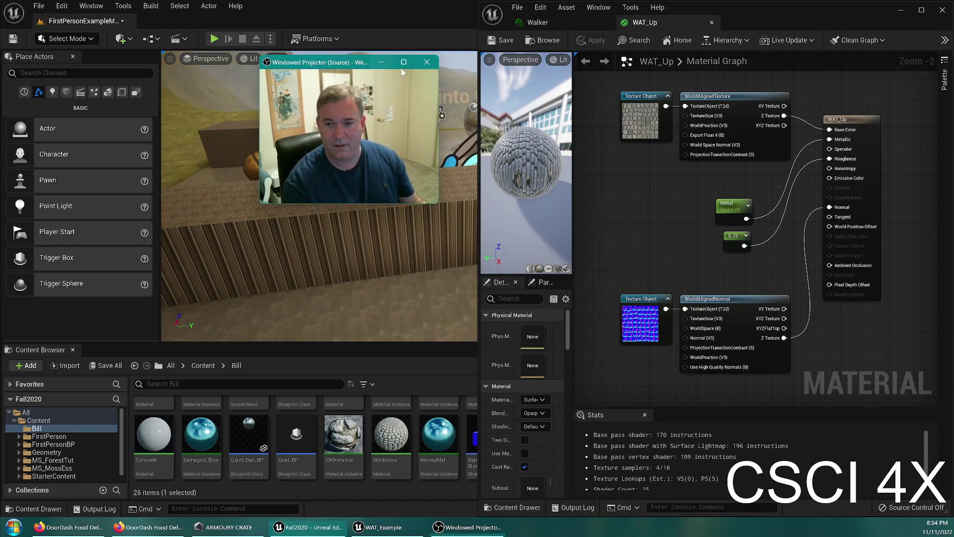
drag(352, 69, 819, 111)
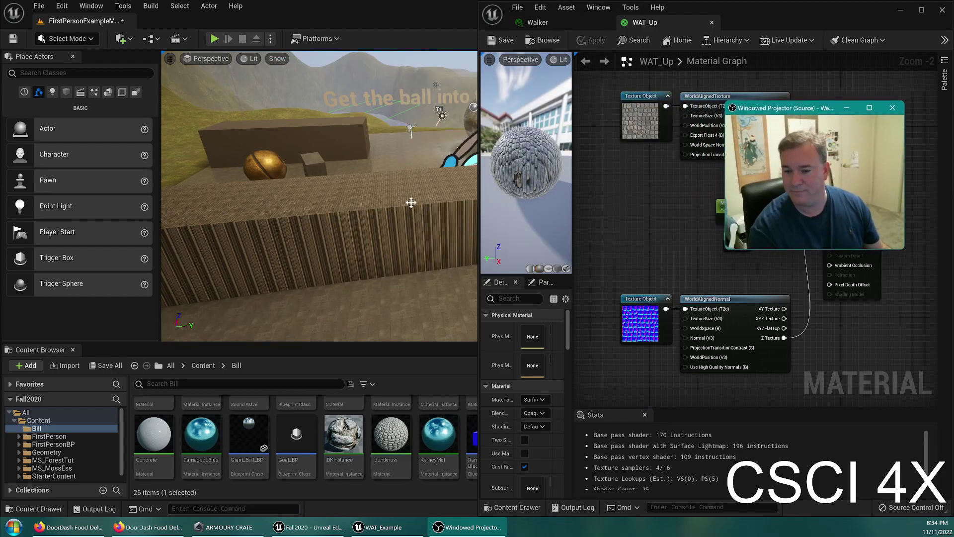
right_drag(318, 223, 318, 224)
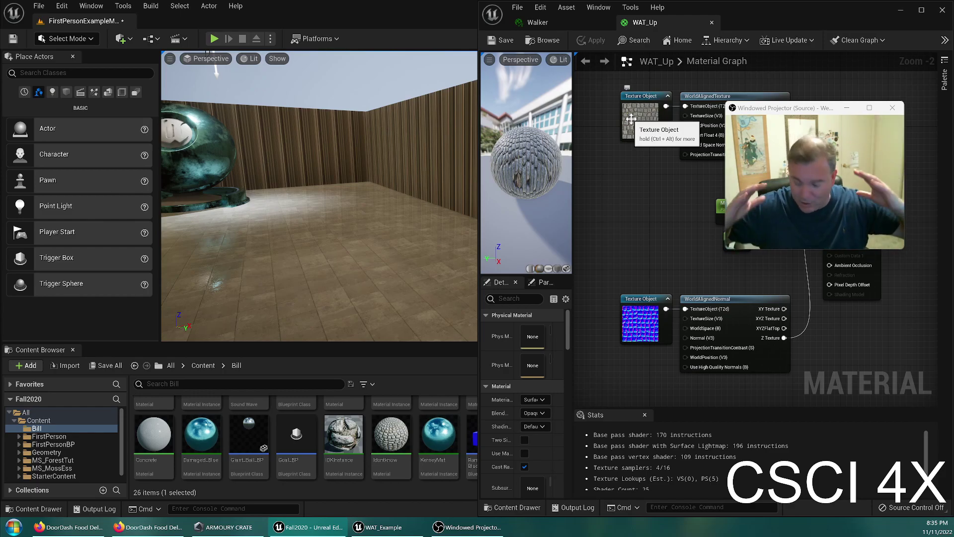
mouse_move(404, 164)
right_down()
mouse_move(472, 192)
mouse_move(405, 165)
right_up()
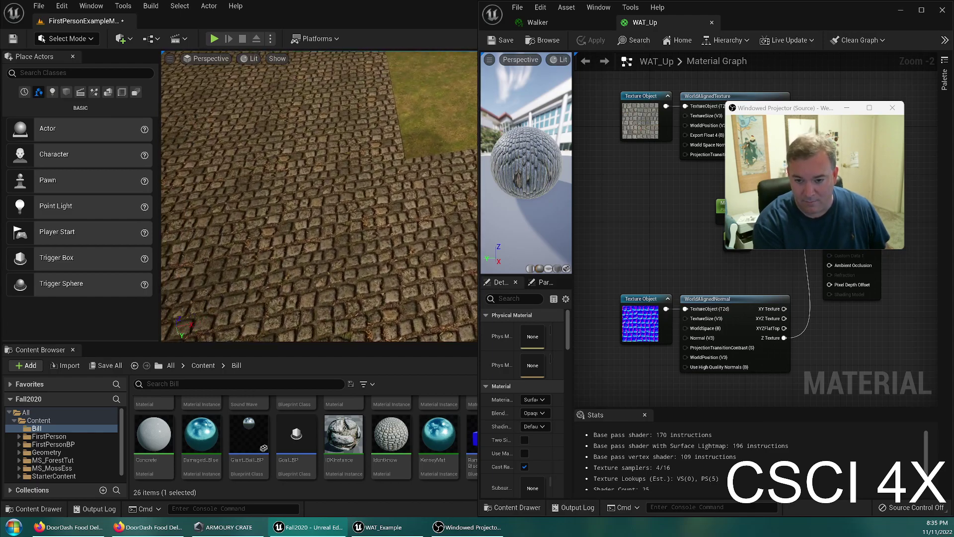
right_drag(405, 165, 405, 165)
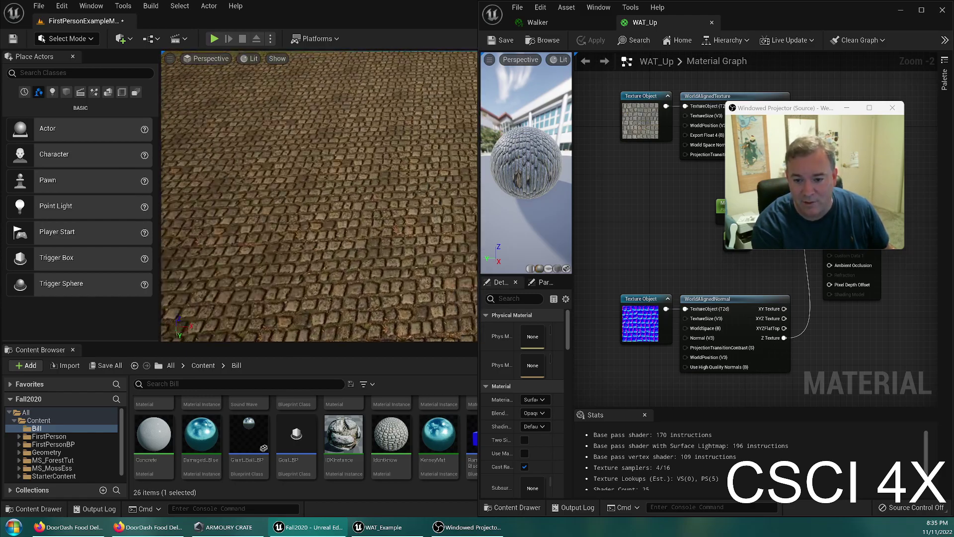
right_drag(319, 197, 323, 256)
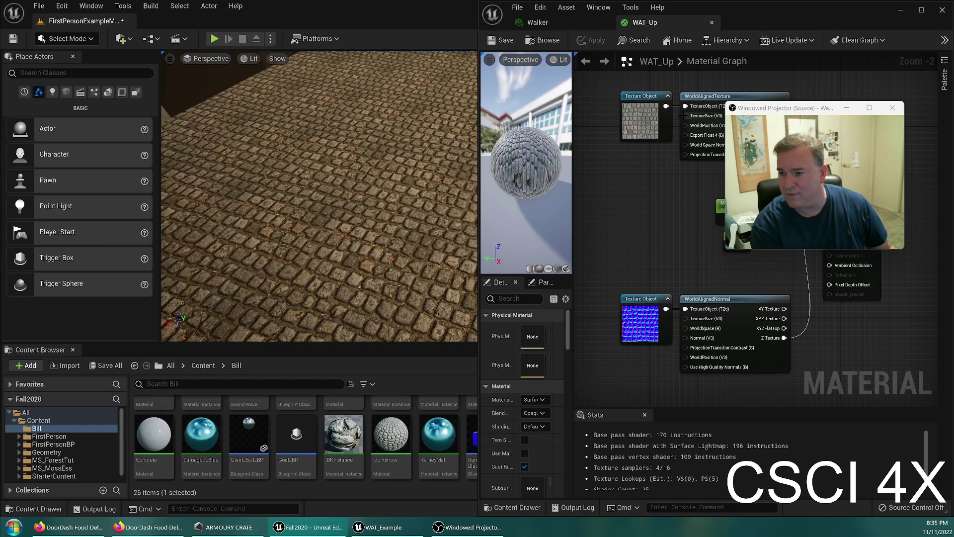
right_drag(319, 196, 419, 162)
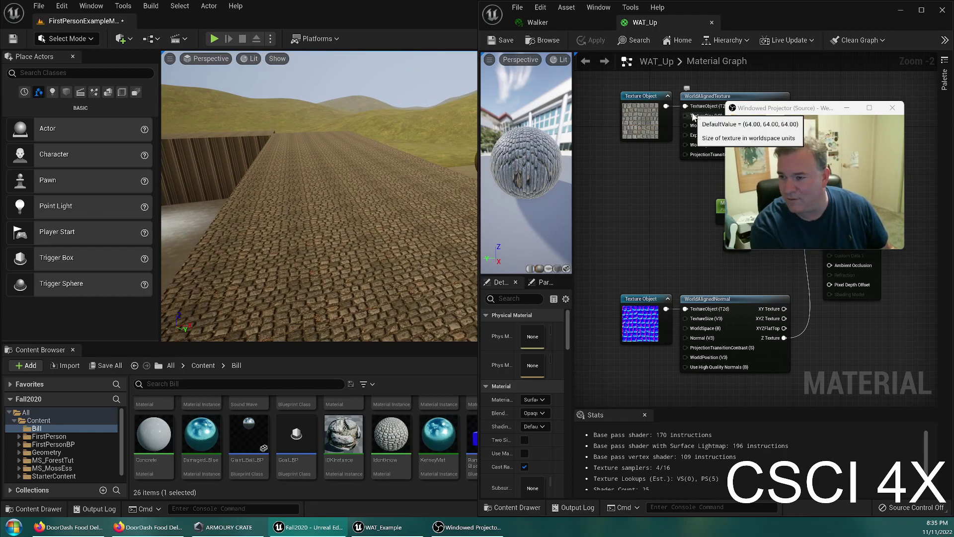
drag(685, 115, 648, 190)
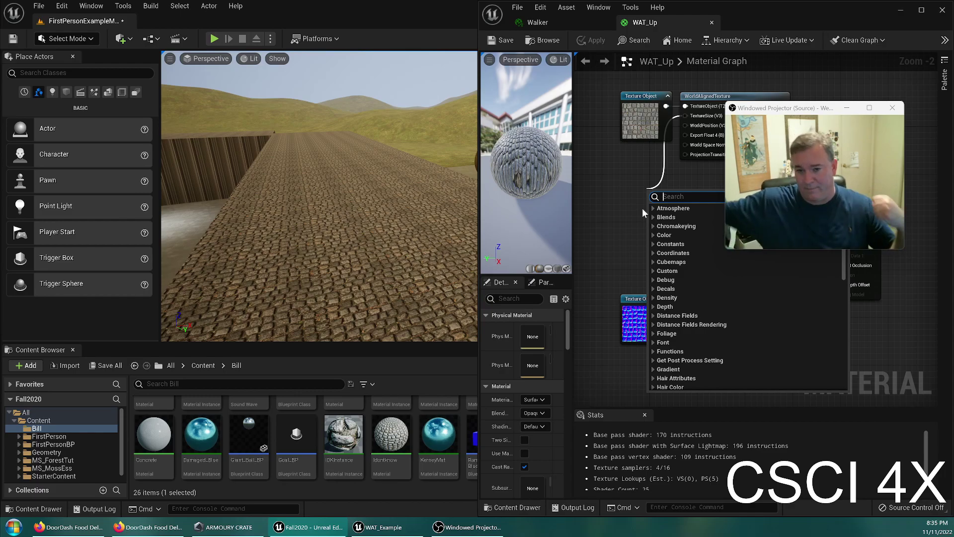
click(610, 196)
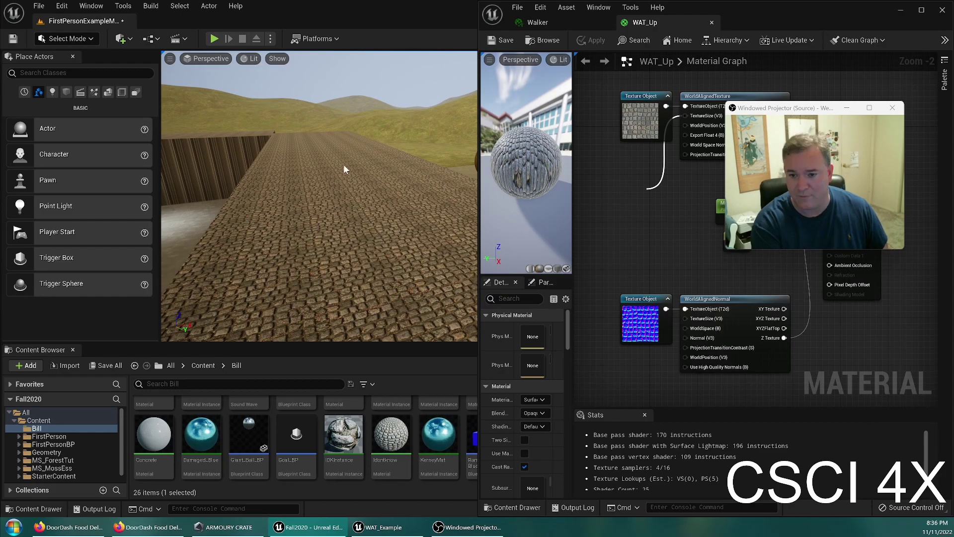
- Select the wall with the WAT_Up material and scale it to test the world-aligned tiling
right_click(308, 163)
click(345, 77)
right_drag(346, 78, 472, 125)
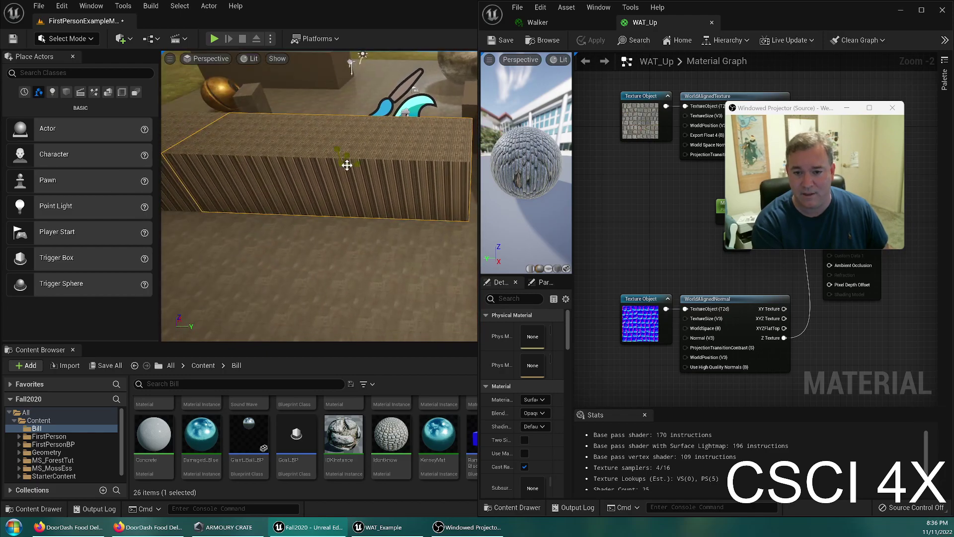
right_drag(365, 166, 415, 168)
key(w)
drag(258, 183, 324, 170)
right_drag(331, 177, 391, 158)
drag(358, 214, 355, 193)
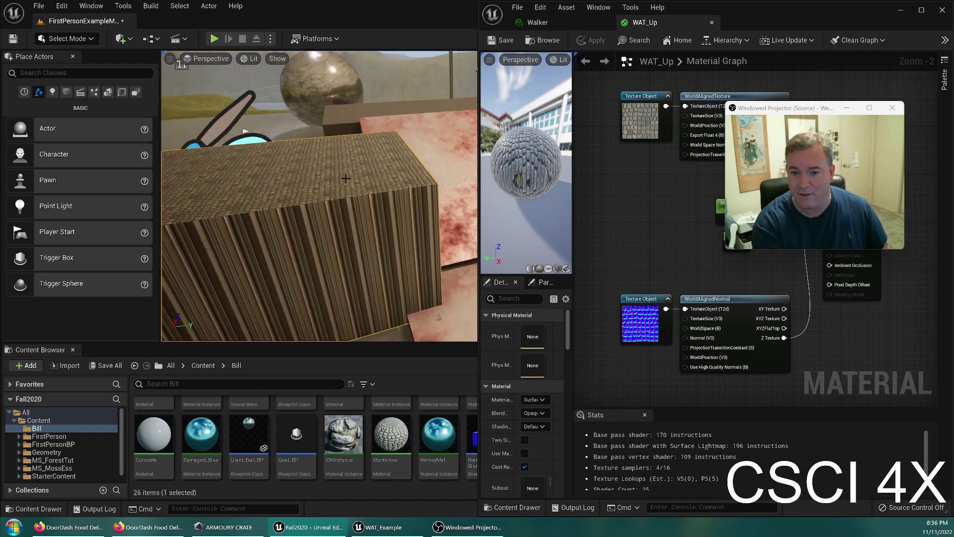
- Undo and redo the wall's scaling to compare the tiling, finishing with the scaling undone
key(ctrl+z)
key(ctrl+y)
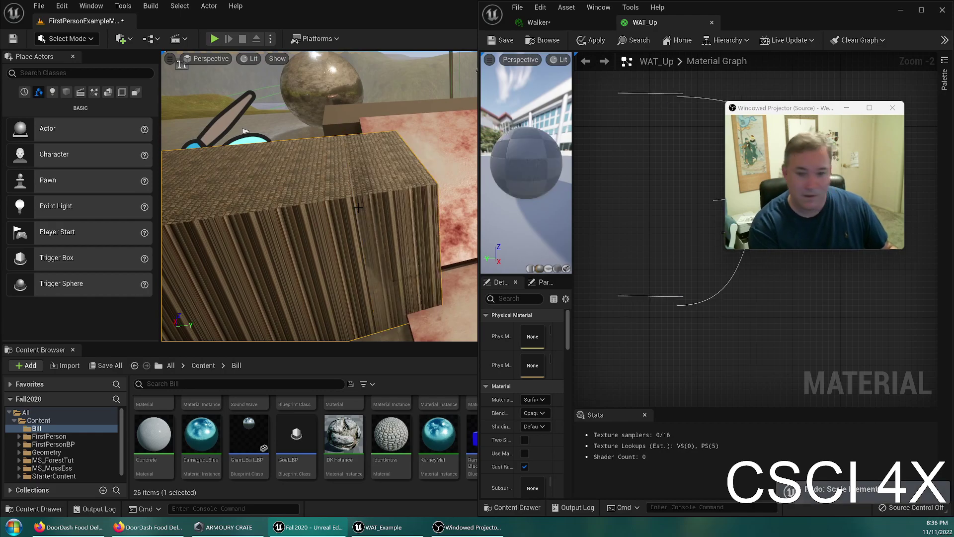
key(ctrl+z)
key(ctrl+y)
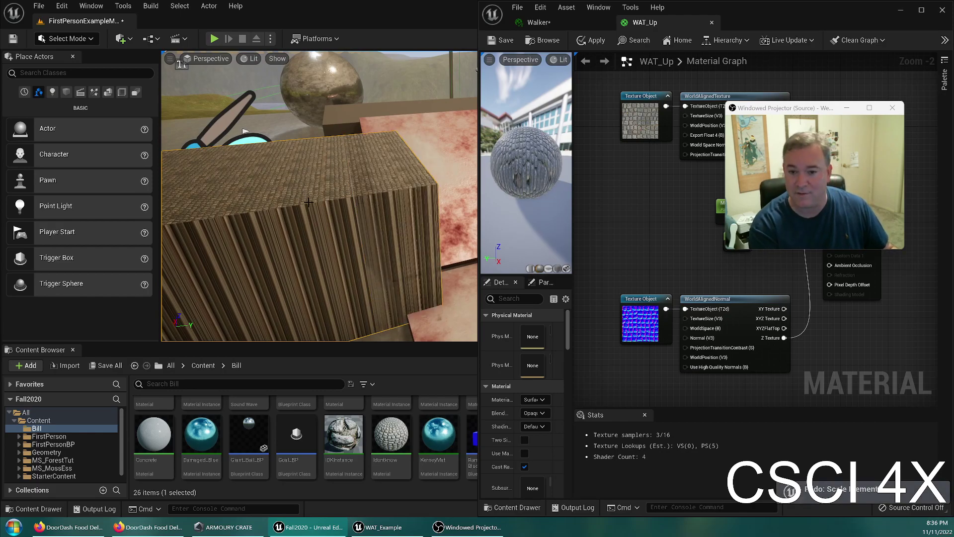
key(ctrl+z)
right_drag(312, 214, 243, 167)
right_drag(370, 211, 345, 234)
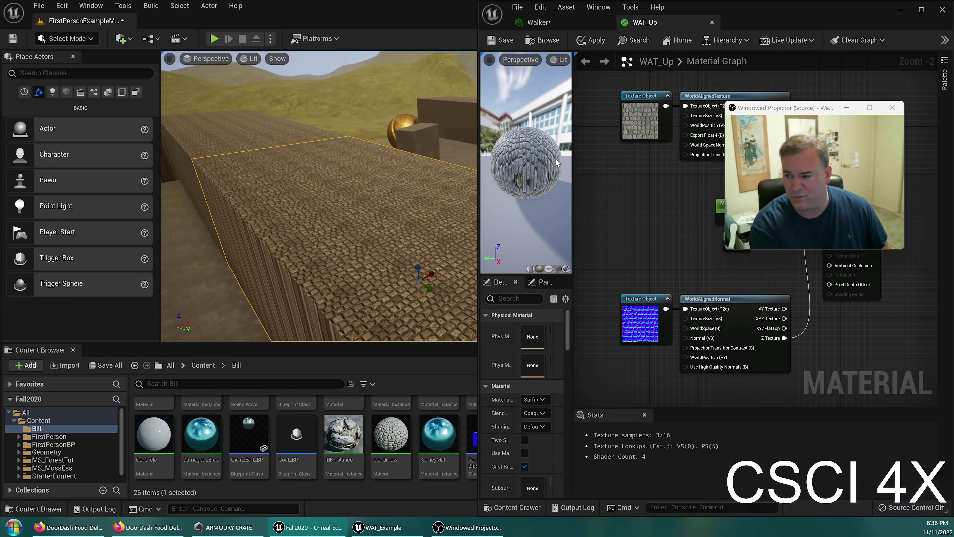
- Add a VectorParameter named Texture Size connected to the TextureSize input of the WorldAlignedTexture node
drag(684, 115, 625, 199)
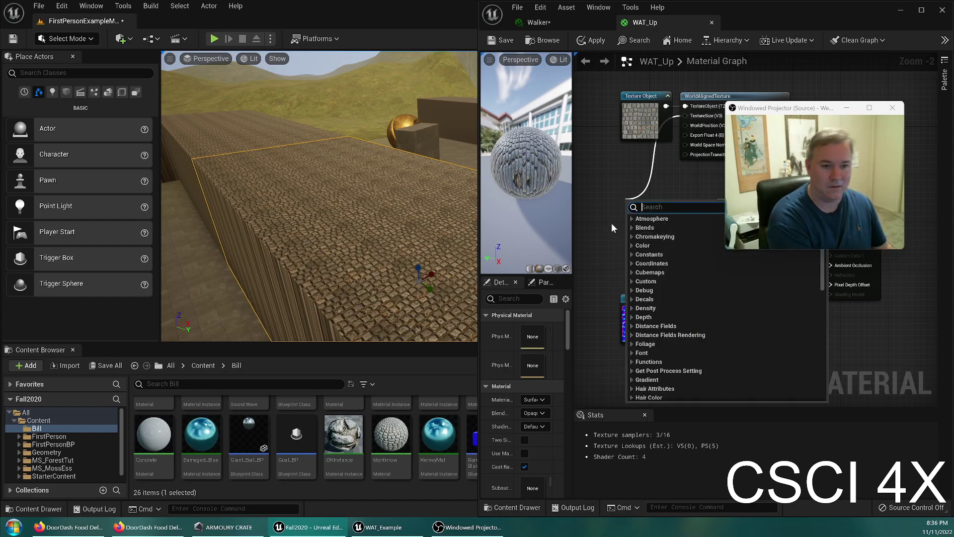
text(vector)
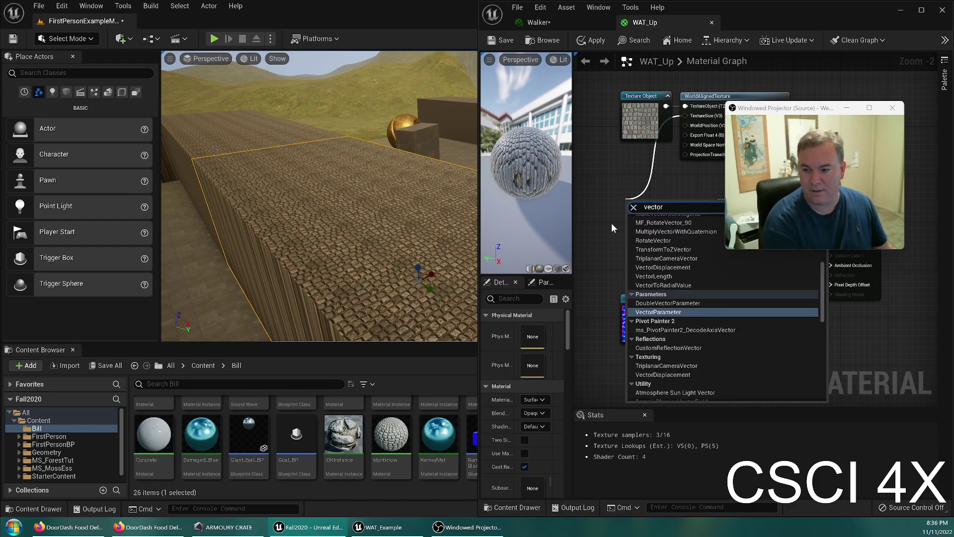
click(669, 312)
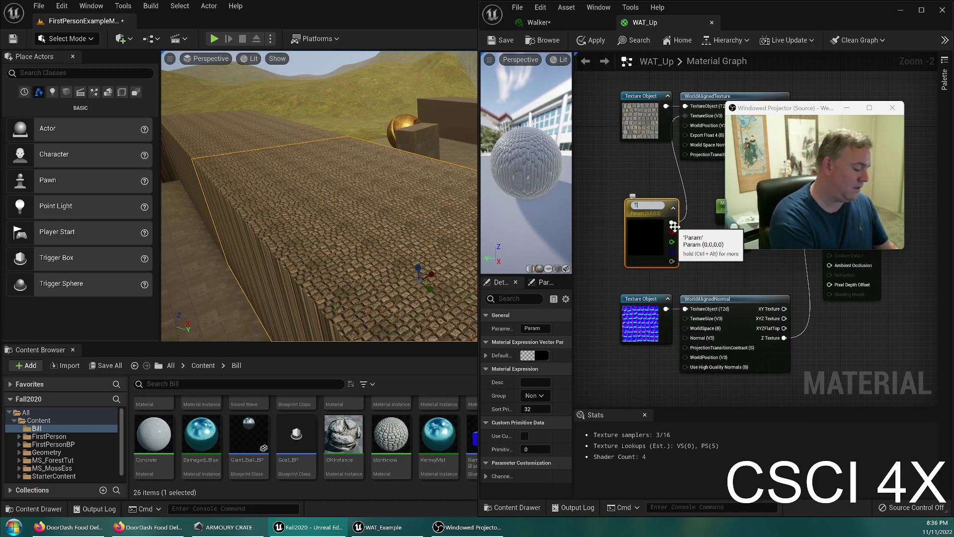
text(Texture Size)
key(Return)
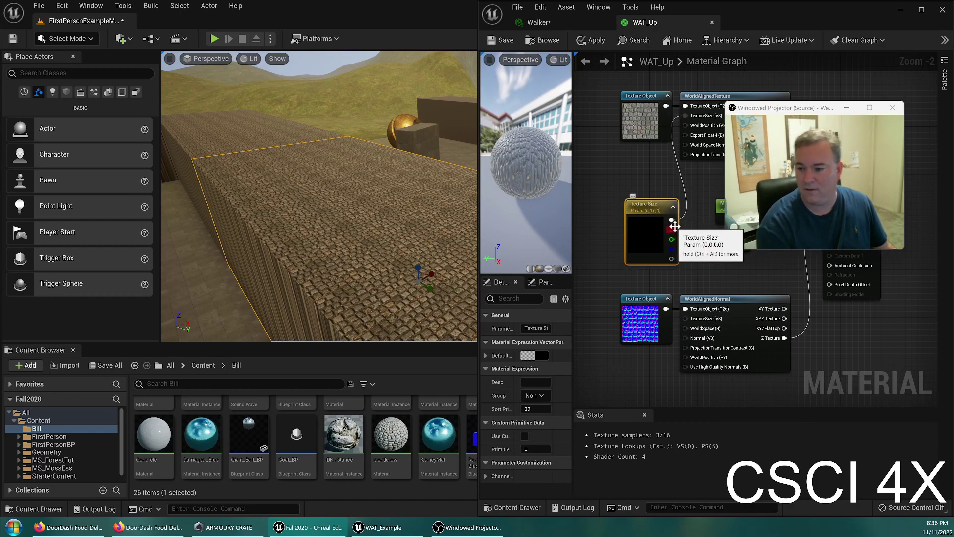
- Set the Texture Size parameter's default R, G and B values to 100 and save the material
drag(649, 236, 373, 111)
double_click(637, 197)
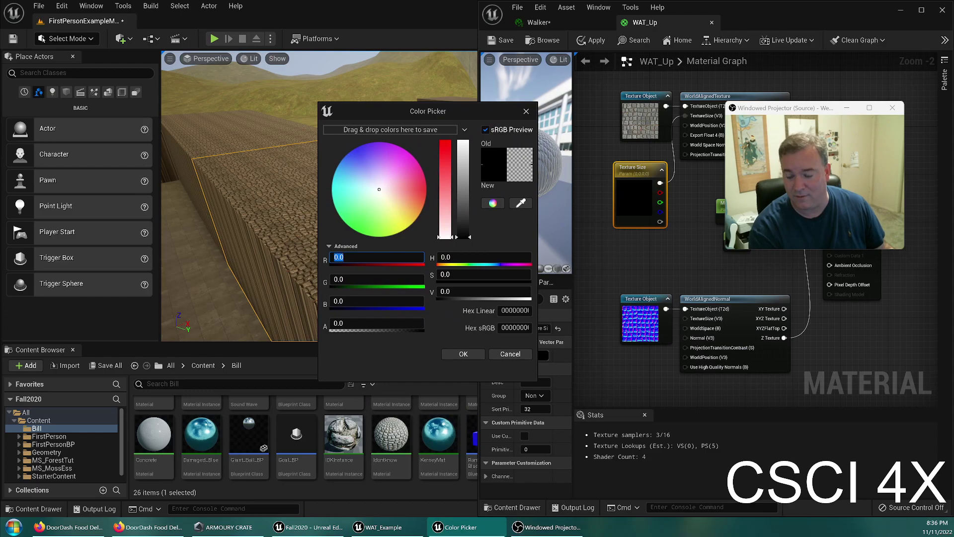
text(100)
key(Tab)
text(100)
key(Tab)
text(100)
key(Return)
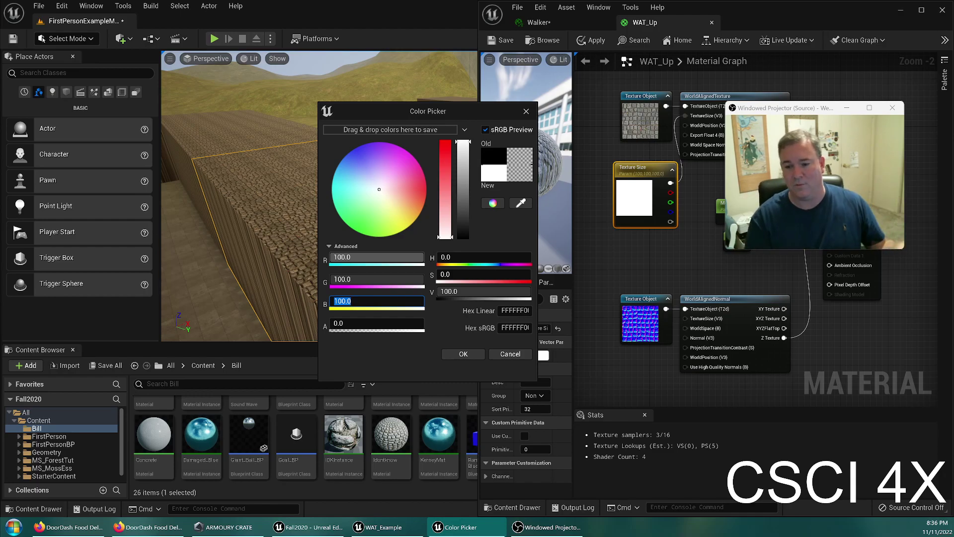
click(463, 353)
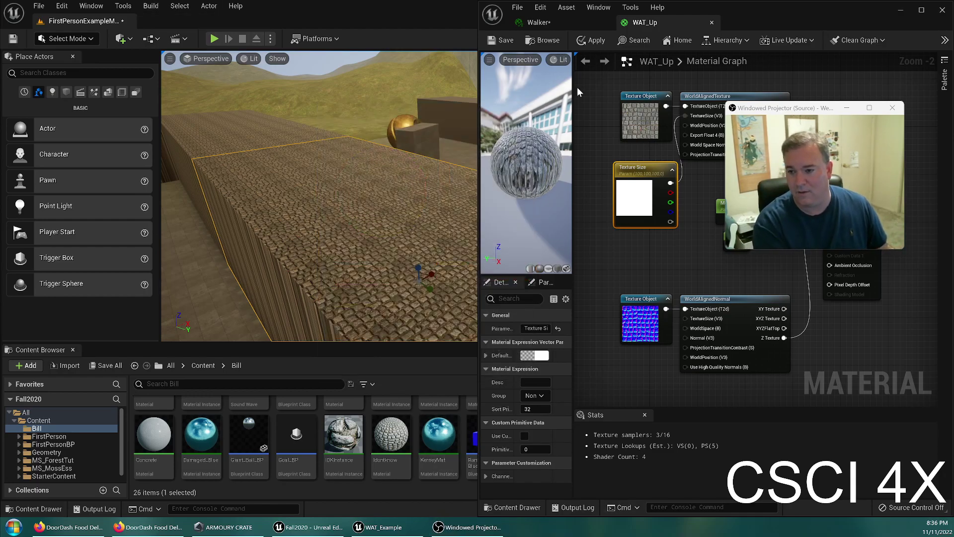
key(ctrl+s)
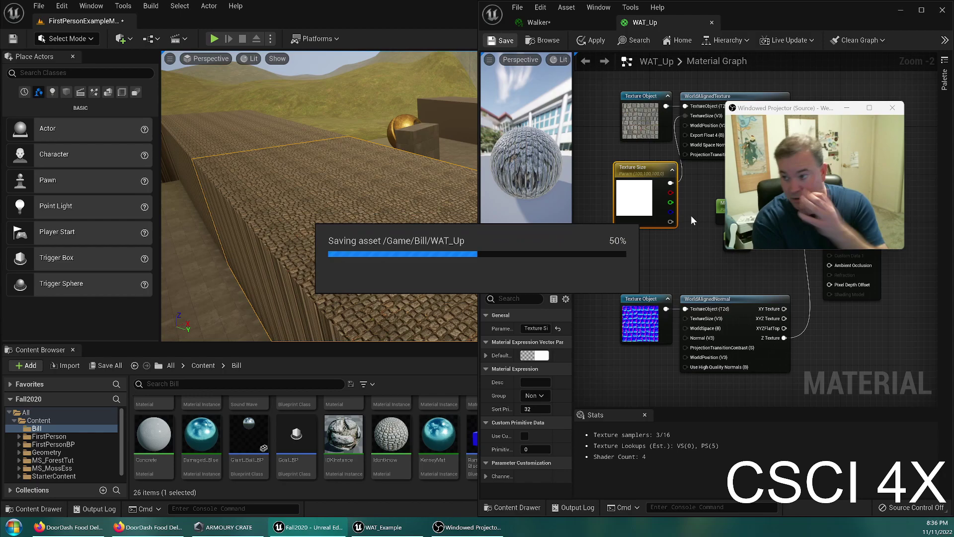
key(w)
mouse_move(327, 249)
right_down()
mouse_move(398, 265)
mouse_move(429, 286)
mouse_move(410, 244)
mouse_move(363, 233)
mouse_move(338, 213)
mouse_move(343, 253)
right_up()
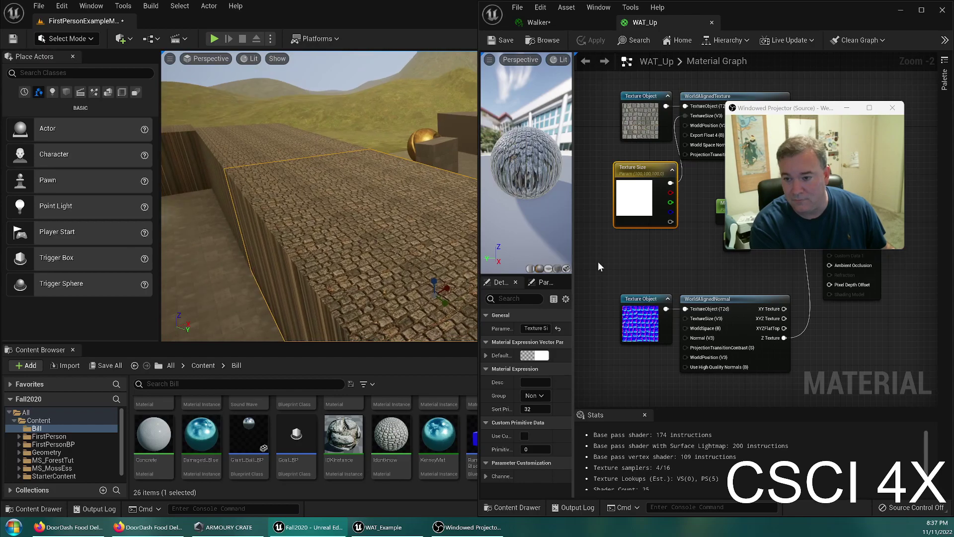
- Set the Texture Size parameter's default R, G and B values to 300
double_click(635, 205)
click(693, 359)
text(300)
key(Tab)
text(3003)
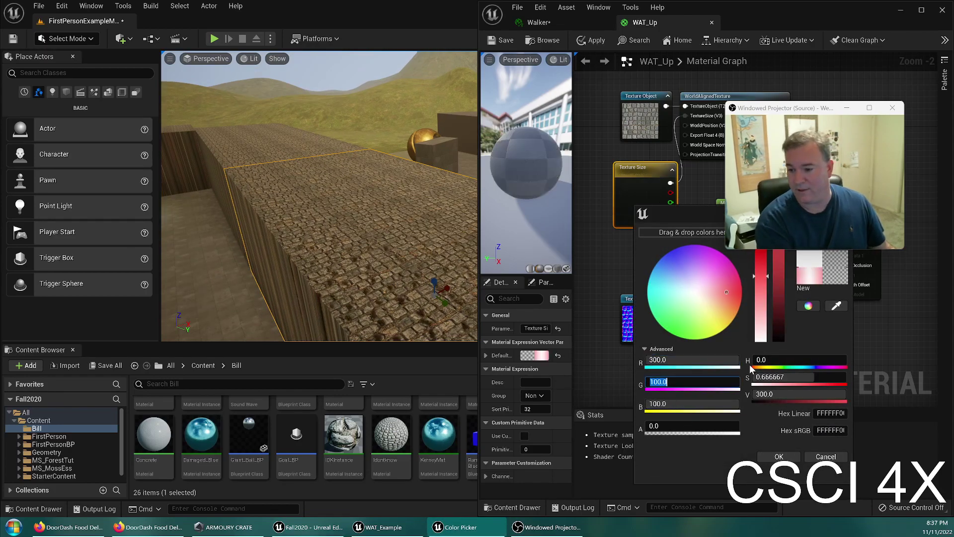
key(Tab)
text(300)
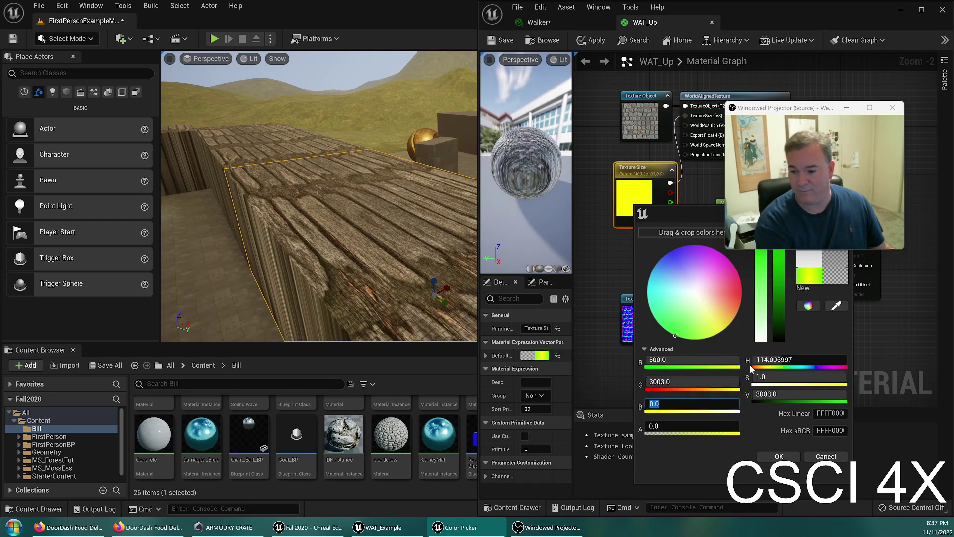
click(696, 382)
text(300)
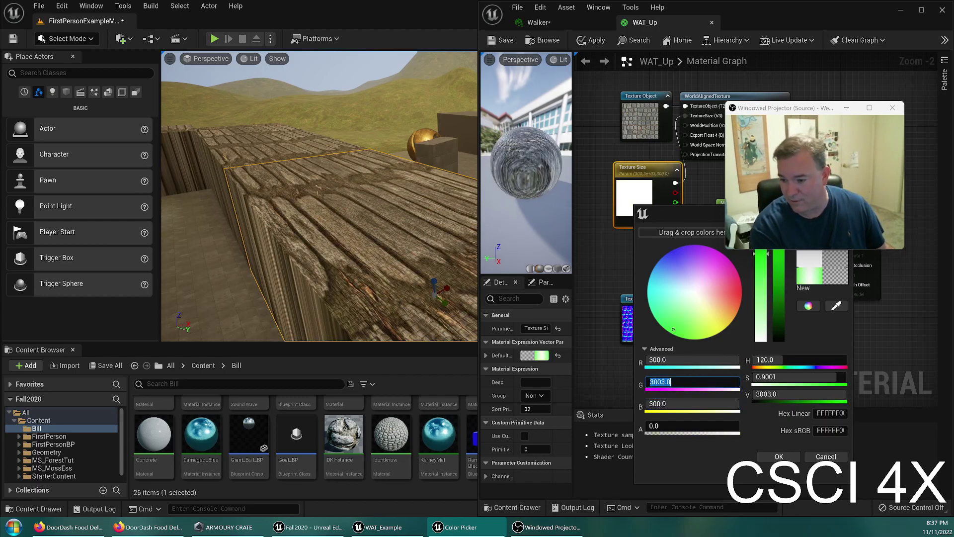
key(Return)
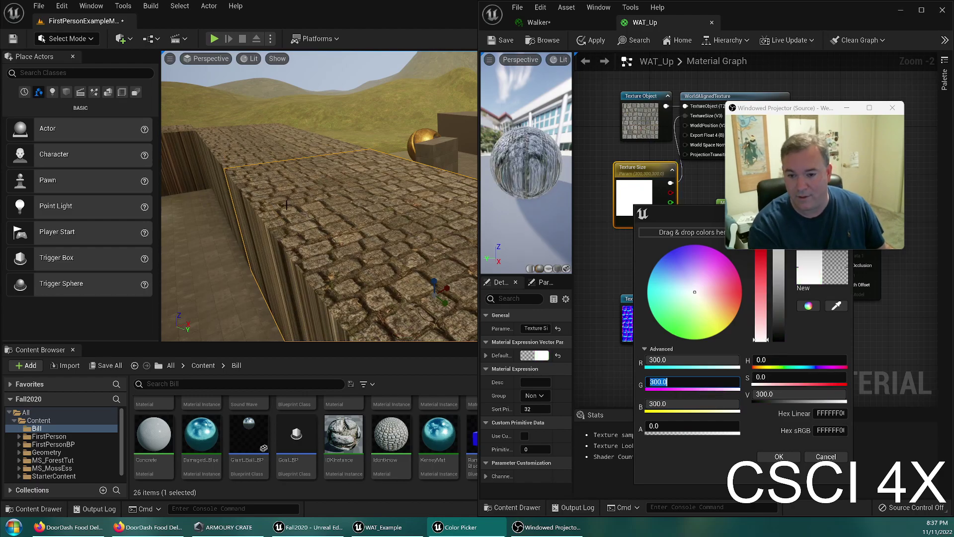
- Lengthen the selected brick wall along its Y axis and examine the tiling on its top and side faces
key(s)
right_drag(269, 230, 238, 216)
right_drag(325, 239, 326, 239)
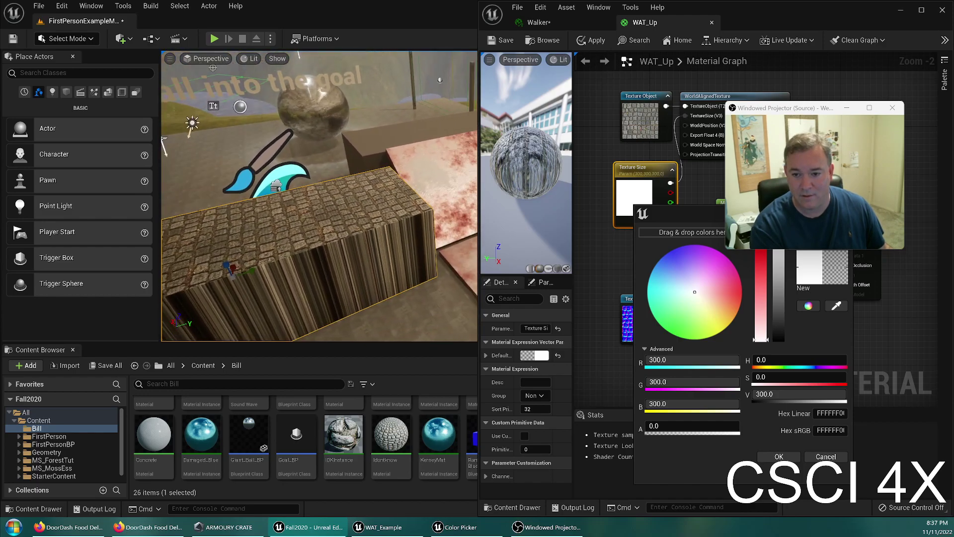
drag(251, 268, 293, 268)
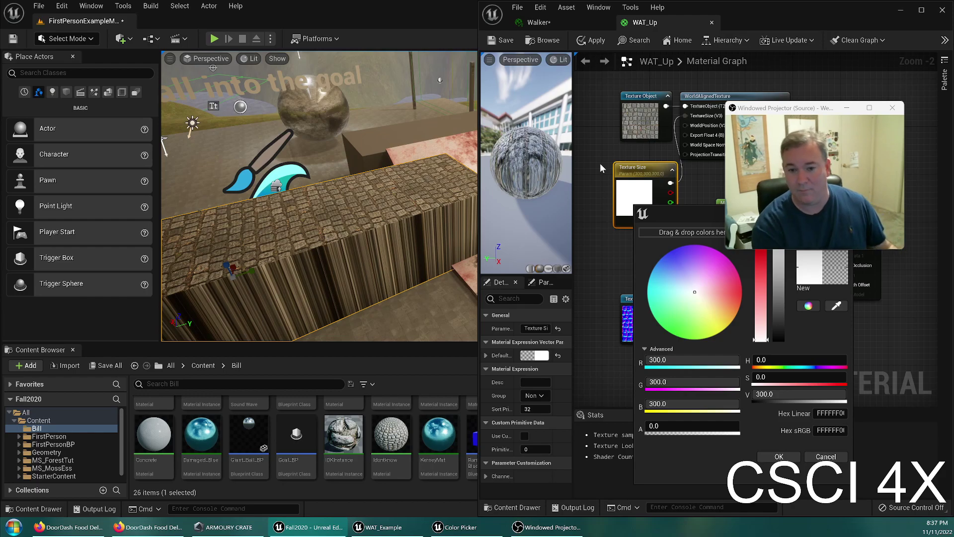
mouse_move(236, 233)
right_down()
mouse_move(209, 243)
mouse_move(164, 234)
mouse_move(235, 232)
right_up()
right_drag(344, 244, 336, 229)
drag(403, 224, 404, 224)
mouse_move(404, 223)
right_down()
mouse_move(418, 224)
mouse_move(393, 224)
right_up()
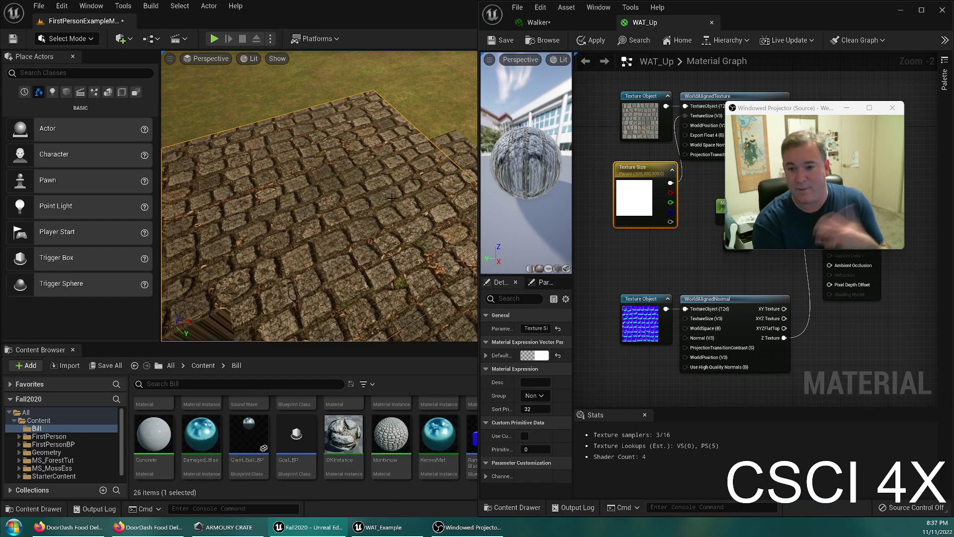
mouse_move(259, 264)
right_down()
mouse_move(233, 268)
mouse_move(218, 254)
mouse_move(214, 263)
mouse_move(303, 263)
mouse_move(343, 246)
mouse_move(250, 263)
mouse_move(271, 273)
right_up()
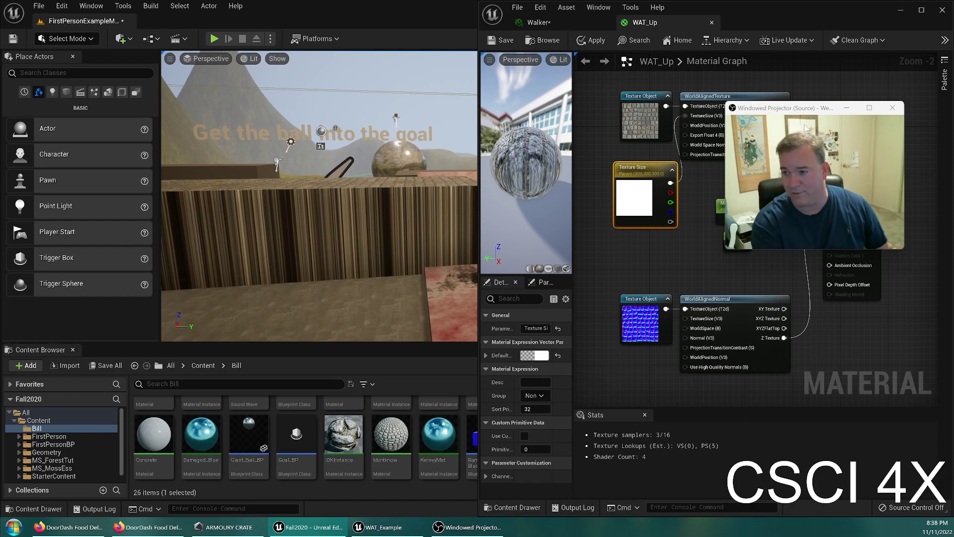
- Connect the XY Texture outputs of WorldAlignedTexture and WorldAlignedNormal to Base Color and Normal respectively, and save the material
drag(823, 112, 917, 38)
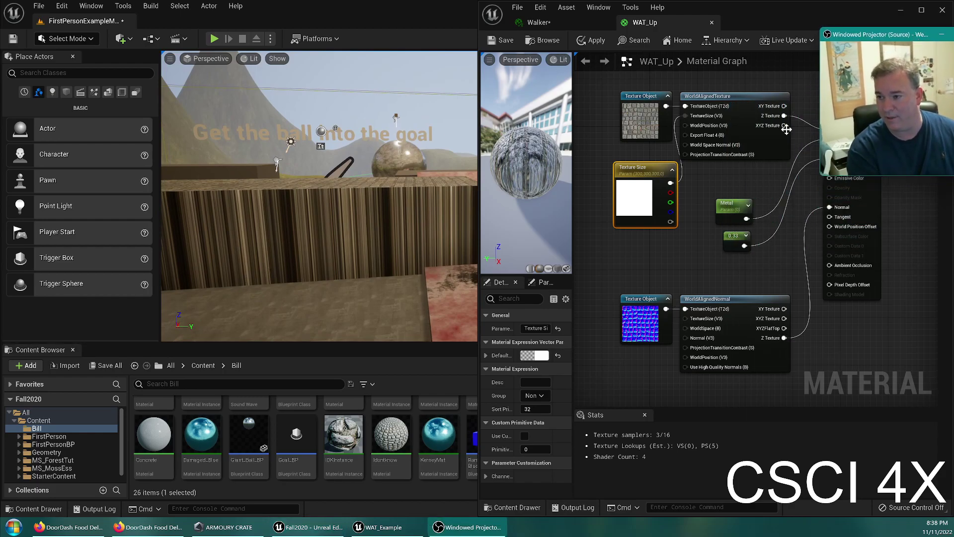
right_drag(721, 182, 648, 178)
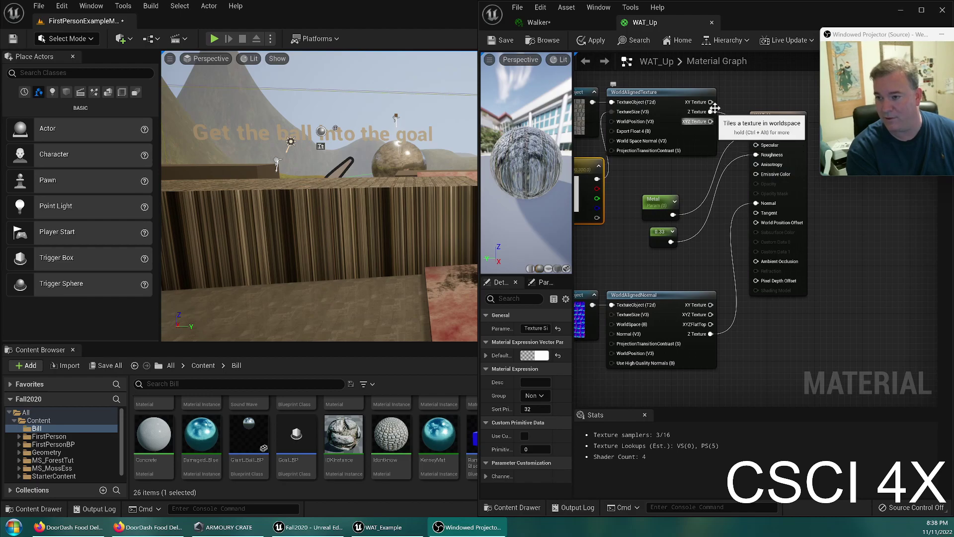
drag(710, 102, 756, 126)
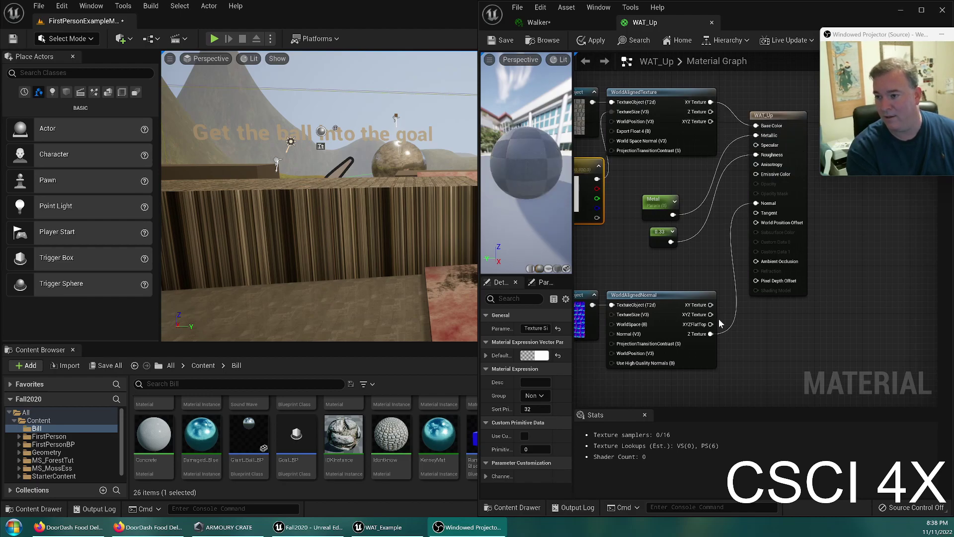
drag(710, 305, 755, 125)
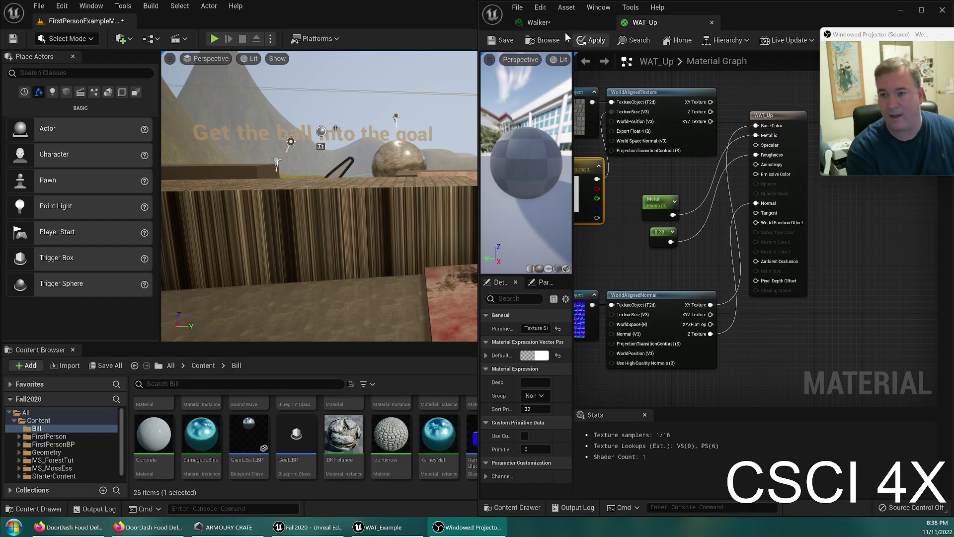
click(493, 39)
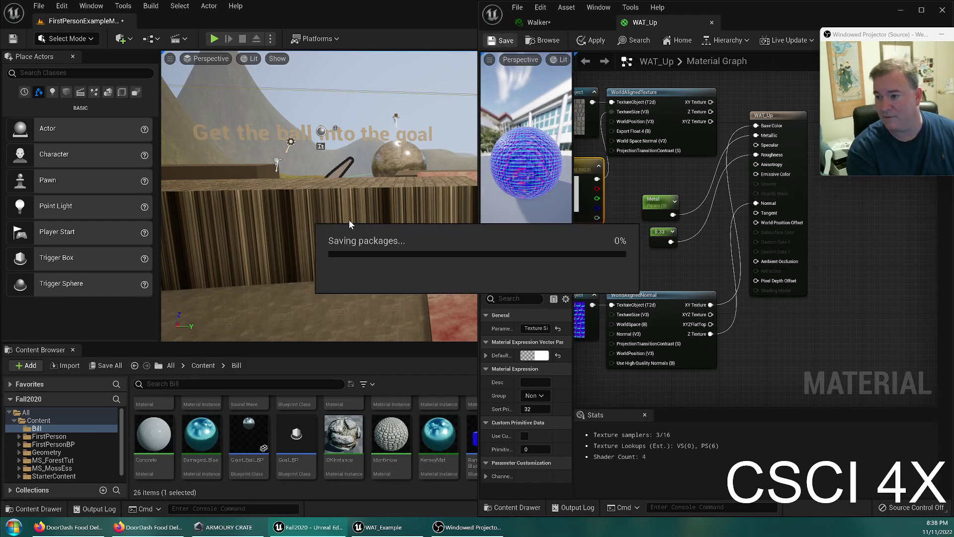
drag(710, 102, 756, 126)
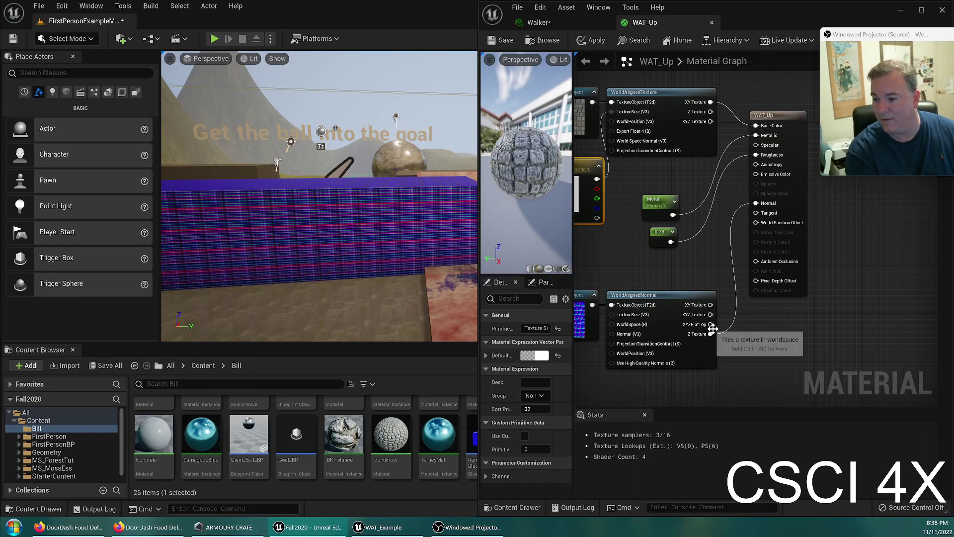
drag(711, 304, 755, 203)
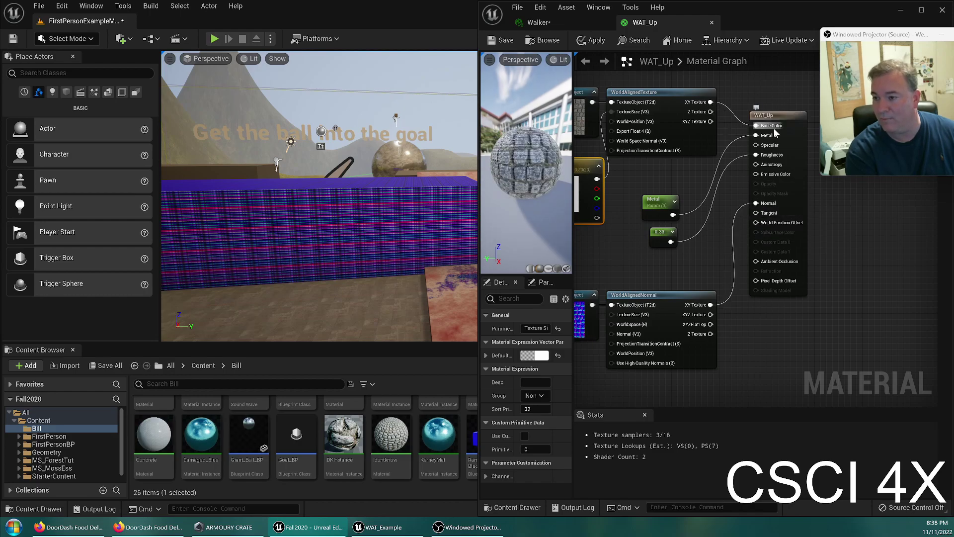
click(507, 42)
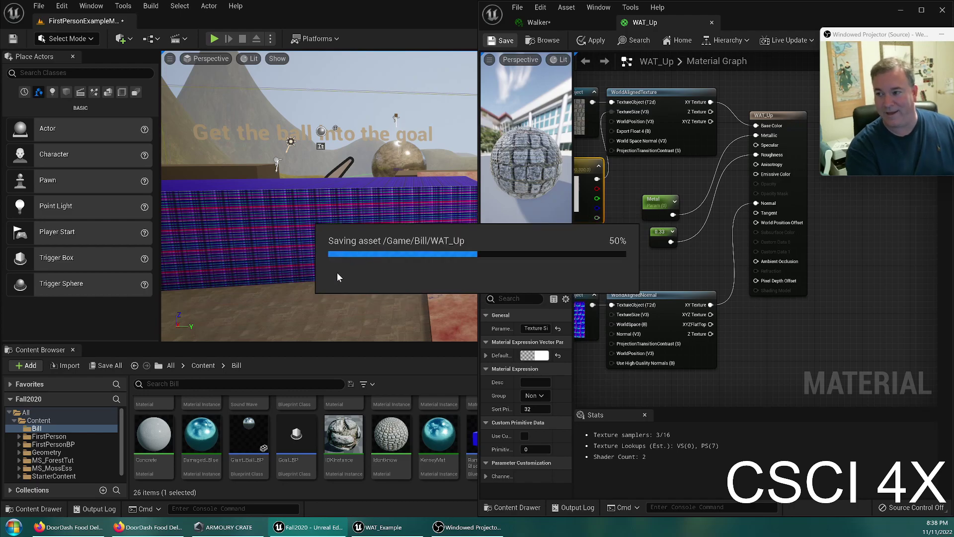
- Examine how the XY projection renders on the side and top faces of the level's walls
mouse_move(328, 247)
right_down()
mouse_move(238, 283)
mouse_move(209, 280)
mouse_move(358, 258)
mouse_move(318, 264)
right_up()
key(w)
key(w)
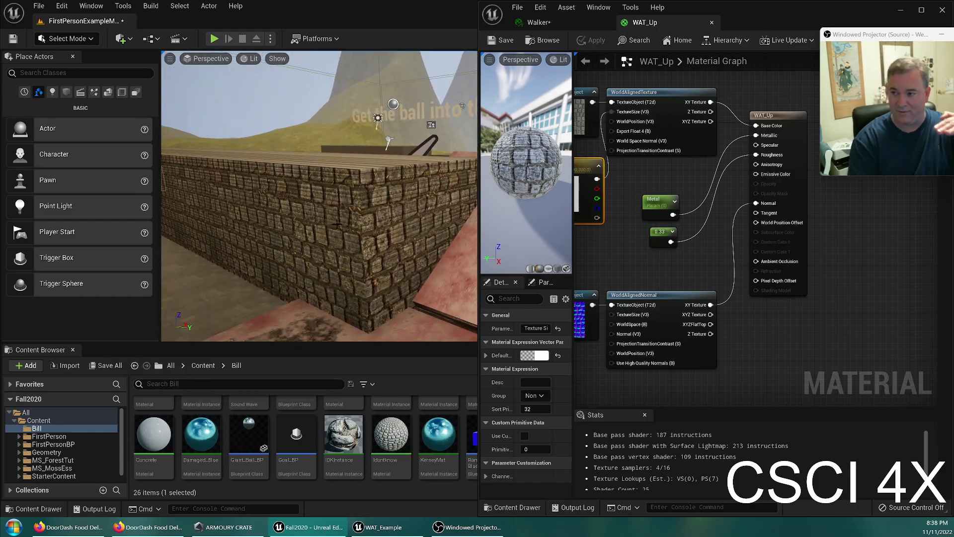
key(w)
right_drag(318, 199, 263, 238)
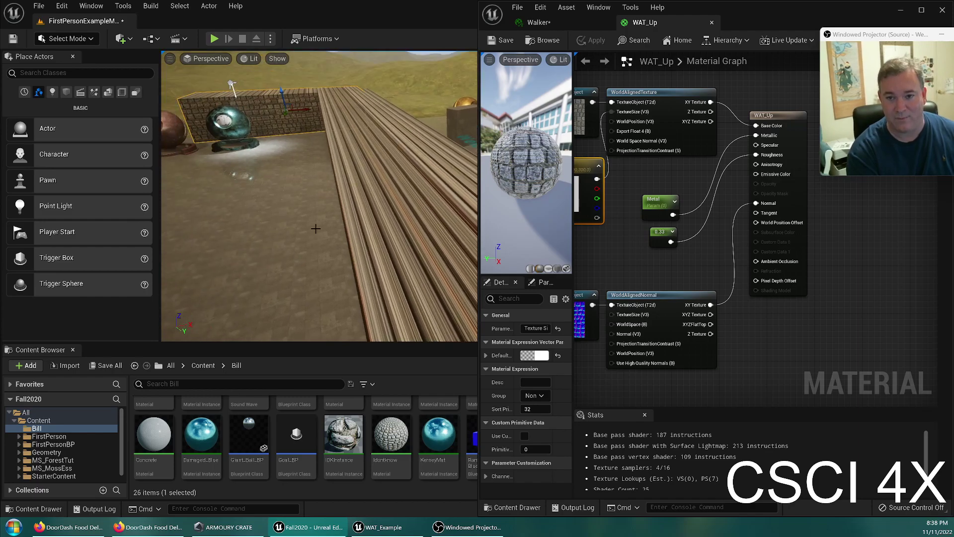
- Connect the XYZ Texture outputs of WorldAlignedTexture and WorldAlignedNormal to Base Color and Normal, save the material and check the walls
drag(710, 121, 756, 125)
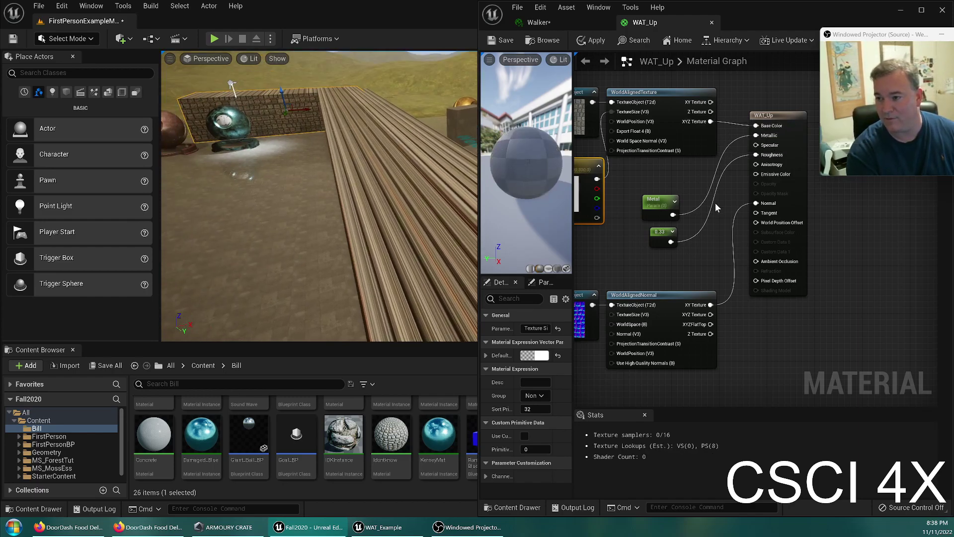
drag(711, 315, 755, 203)
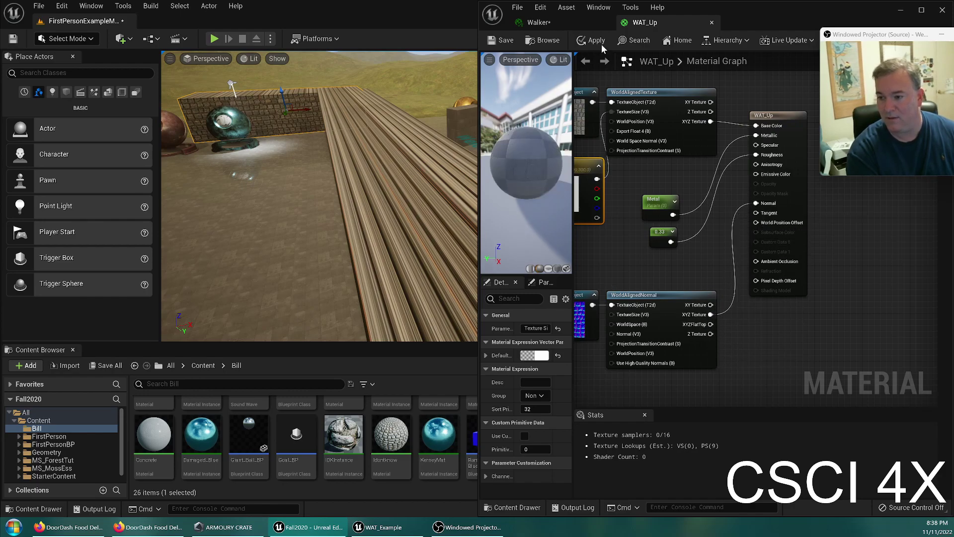
click(500, 41)
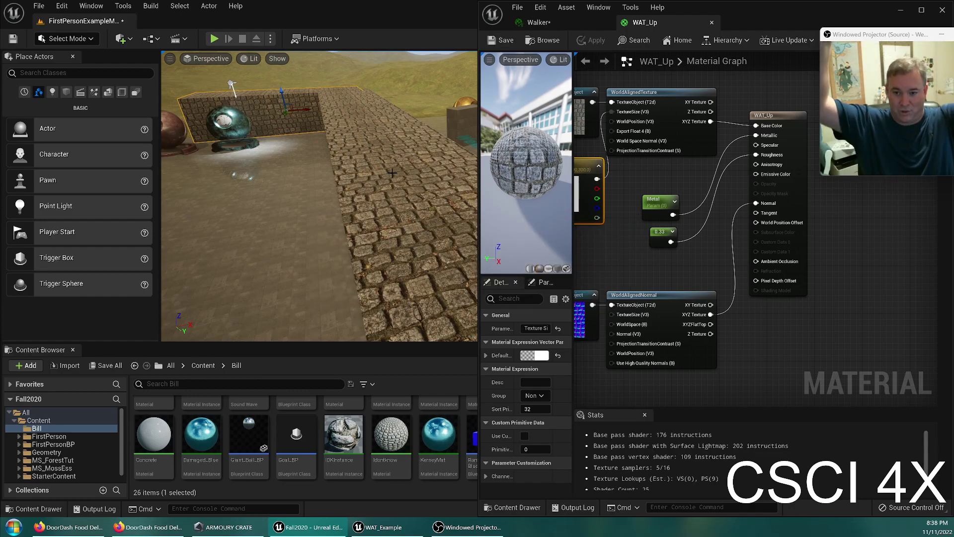
right_drag(350, 317, 506, 279)
right_drag(298, 177, 350, 228)
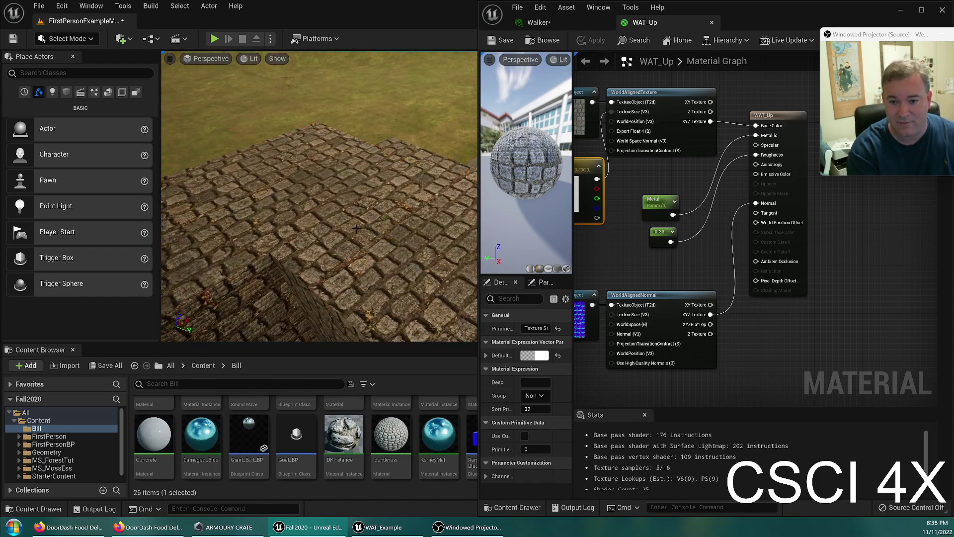
- Review the material graph's connections and inspect the Metal parameter and the 0.33 constant feeding Roughness
right_drag(603, 245, 673, 246)
scroll(633, 246, down, 1)
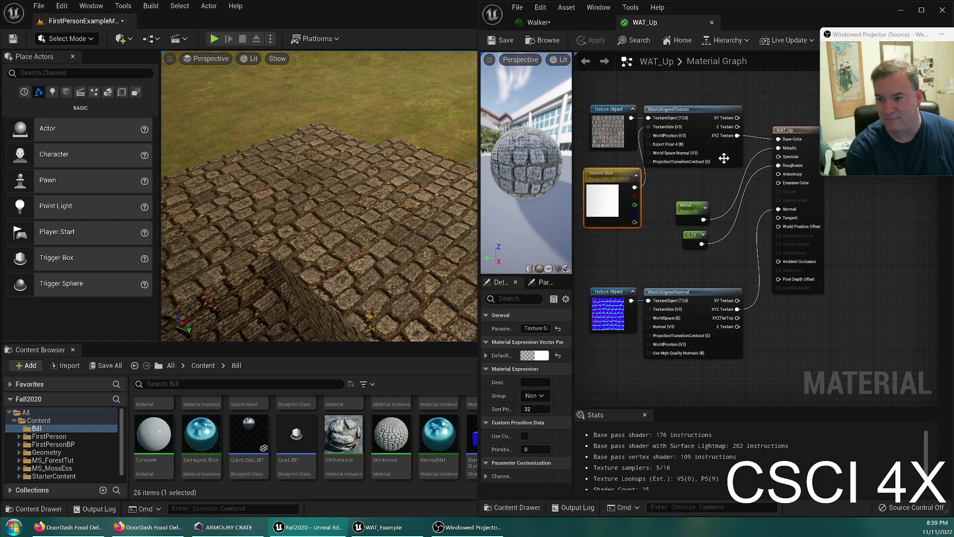
scroll(768, 216, up, 1)
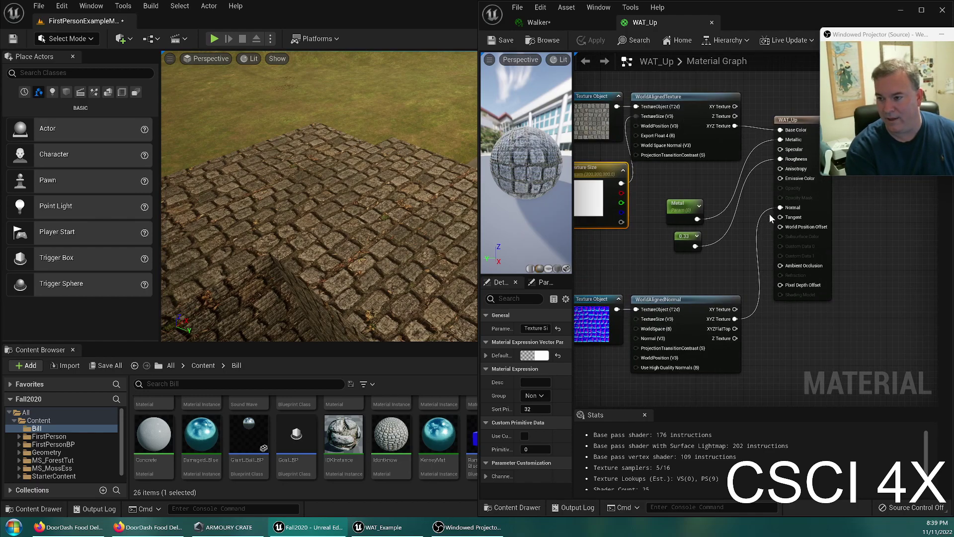
click(677, 205)
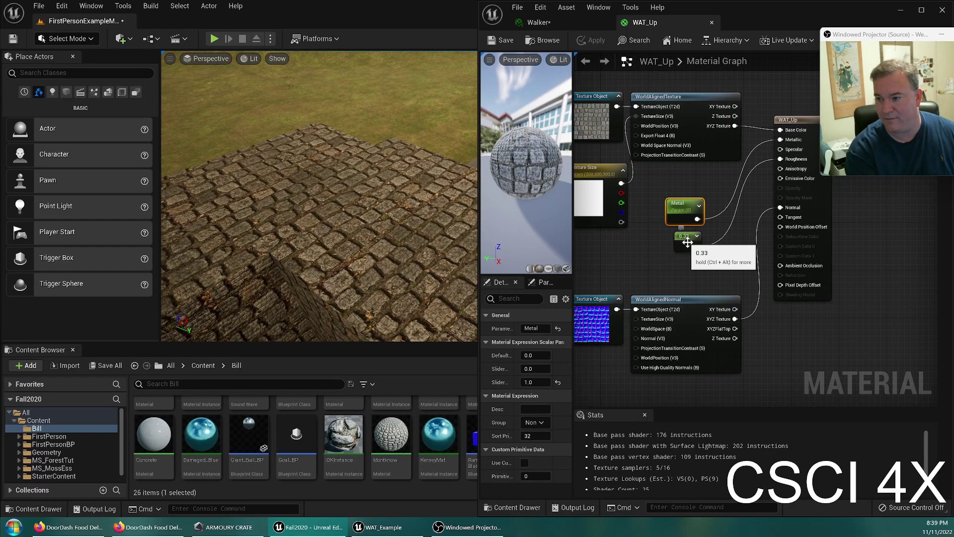
click(685, 237)
right_drag(731, 266, 716, 275)
- Select a brick wall in the level and adjust it vertically to test the XYZ world-aligned tiling
right_drag(319, 224, 330, 207)
click(267, 163)
drag(332, 192, 338, 123)
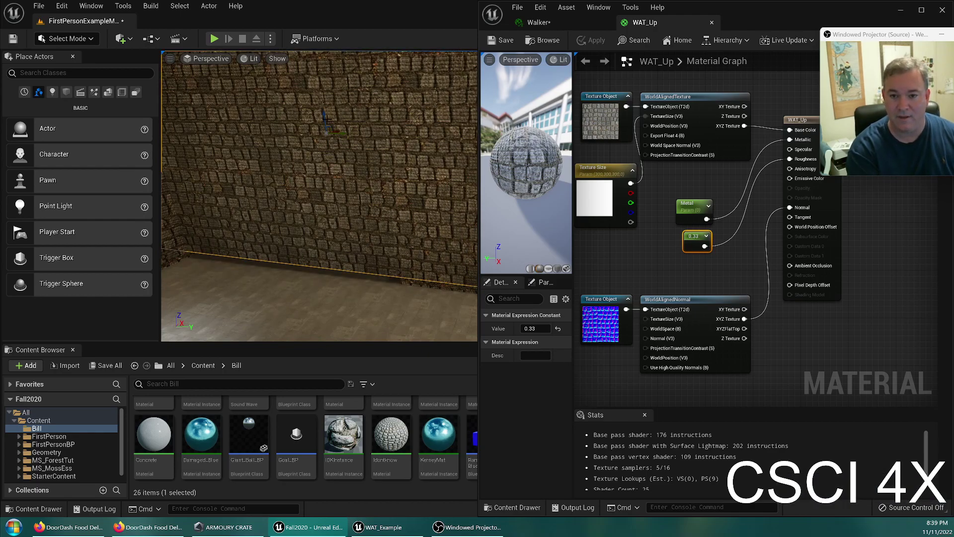
drag(324, 124, 353, 205)
right_drag(352, 205, 354, 234)
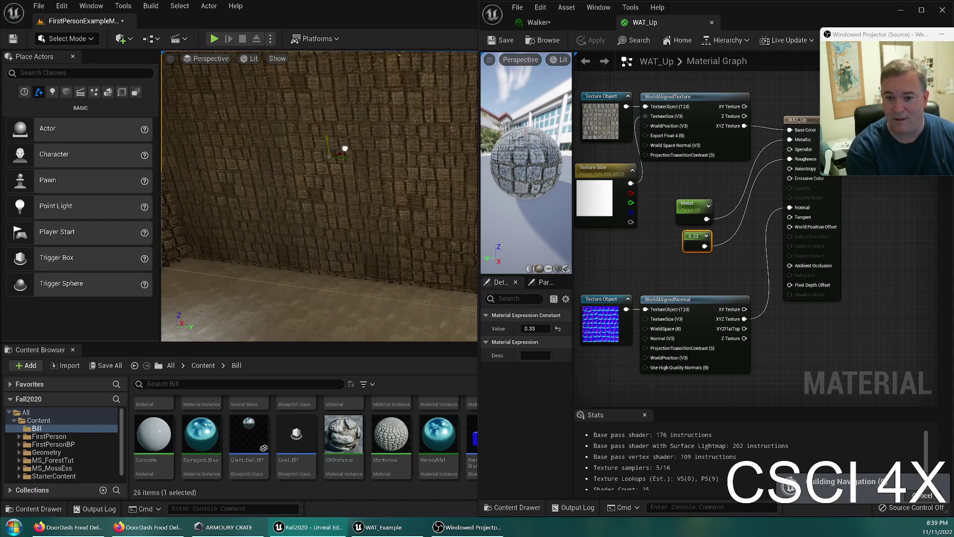
- Examine the brick walls up close, checking how the colour texture and the normal detail line up
right_drag(340, 130, 338, 214)
key(w)
right_drag(351, 271, 371, 288)
key(w)
mouse_move(456, 201)
right_down()
mouse_move(472, 198)
mouse_move(460, 198)
mouse_move(462, 214)
right_up()
key(s)
key(w)
key(w)
key(s)
right_drag(310, 298, 308, 300)
right_drag(338, 168, 345, 170)
key(w)
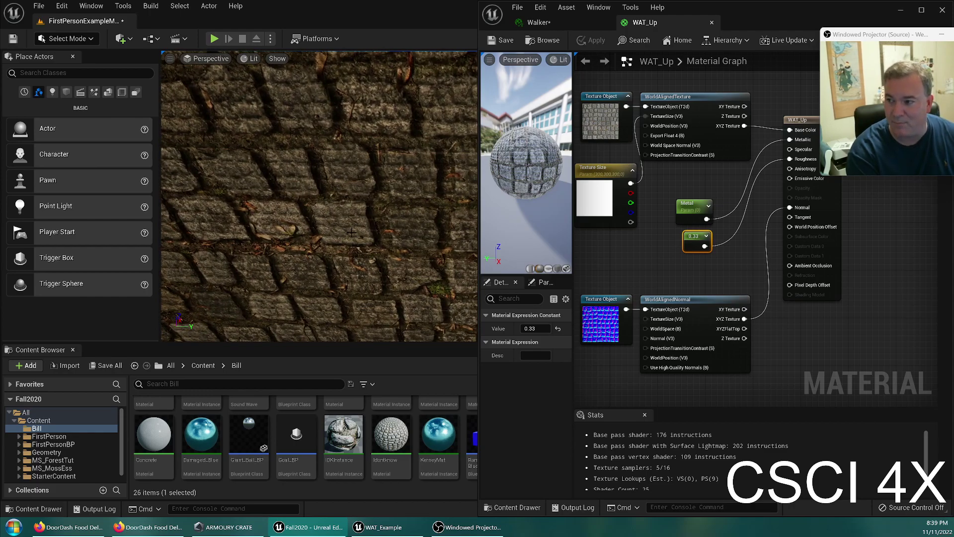
- Connect the Texture Size parameter to the TextureSize input of the WorldAlignedNormal node and save the material
drag(634, 186, 672, 321)
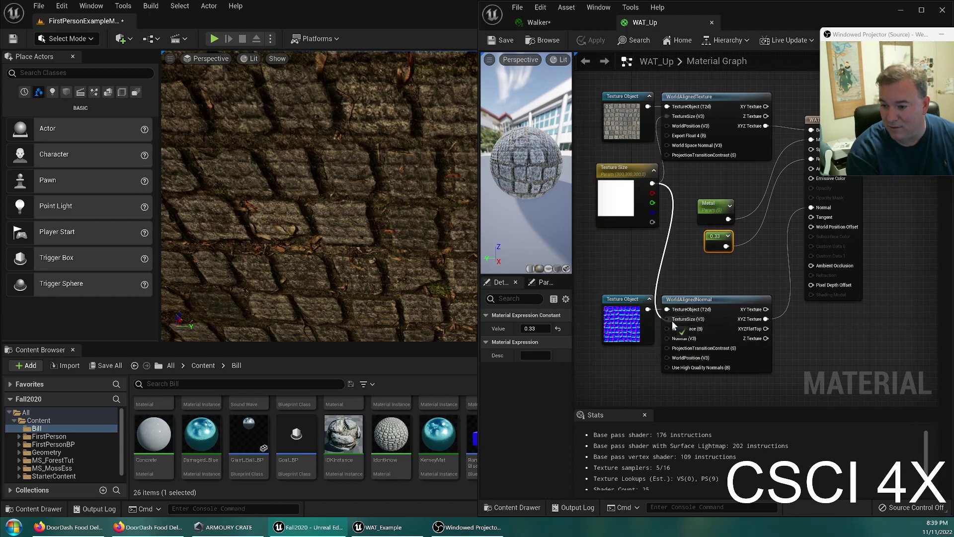
click(505, 42)
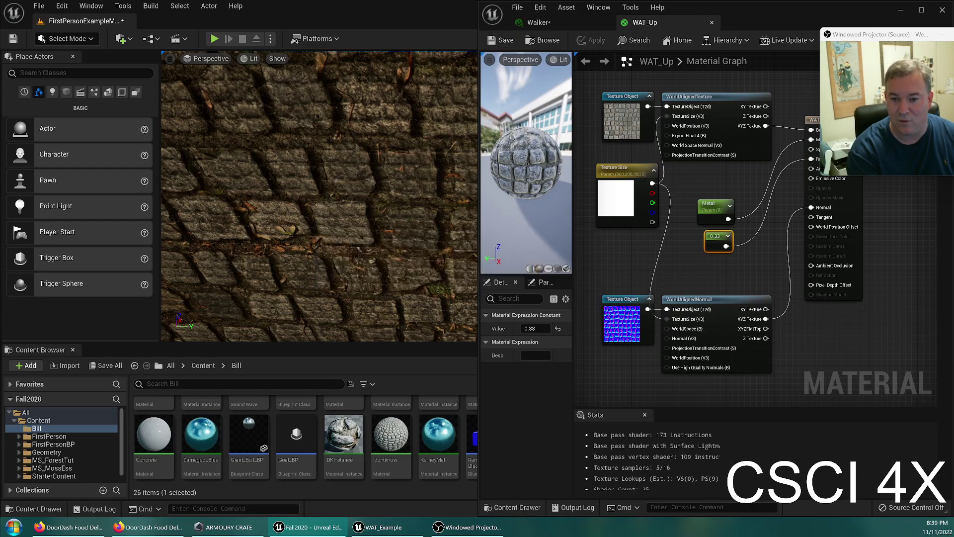
- Inspect the brick walls from farther back and from different angles to check that colour and normal detail tile together
key(s)
right_drag(350, 186, 271, 229)
key(w)
key(w)
key(s)
key(w)
right_drag(333, 138, 310, 147)
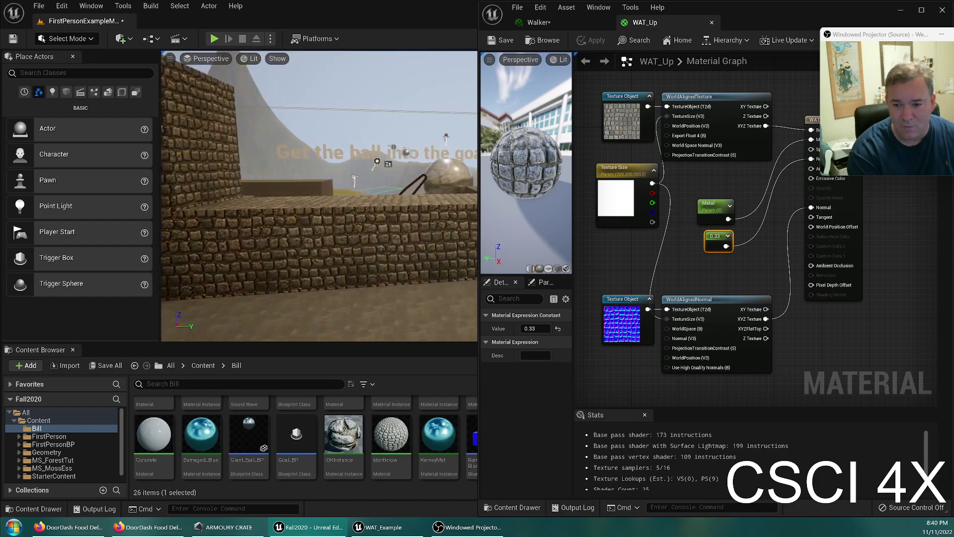
right_drag(318, 157, 316, 159)
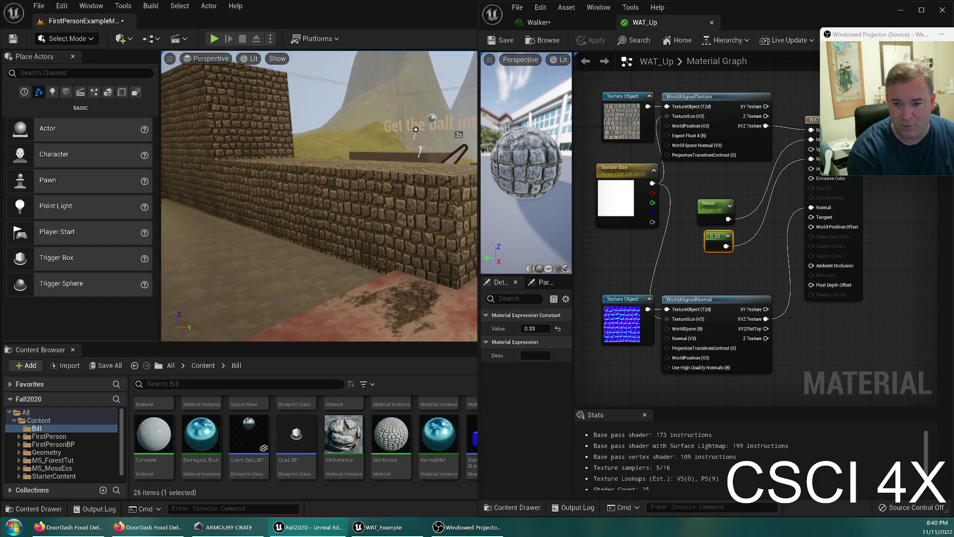
- Select the low brick wall beside the taller block and slide it back and forth horizontally to test its world-aligned tiling
drag(332, 196, 303, 193)
right_drag(278, 230, 317, 236)
key(w)
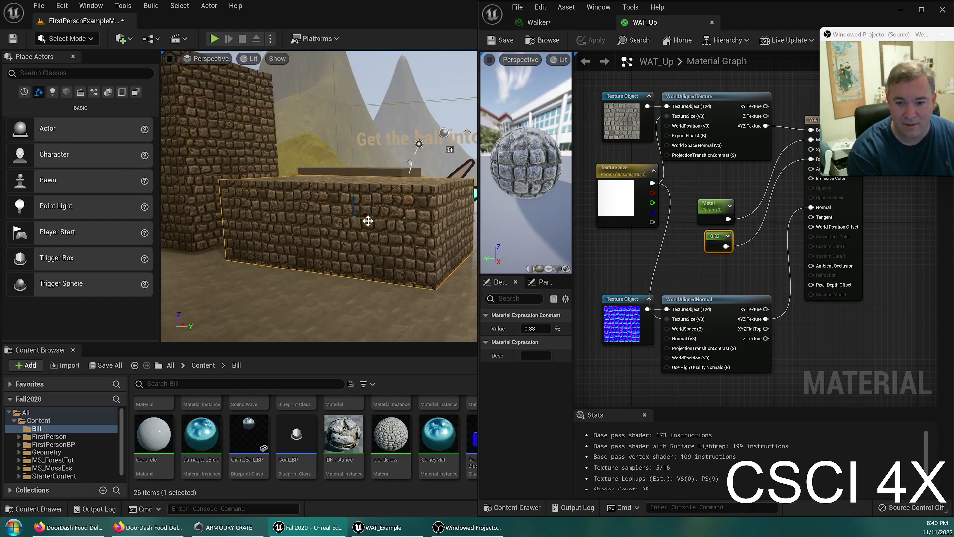
drag(414, 227, 377, 222)
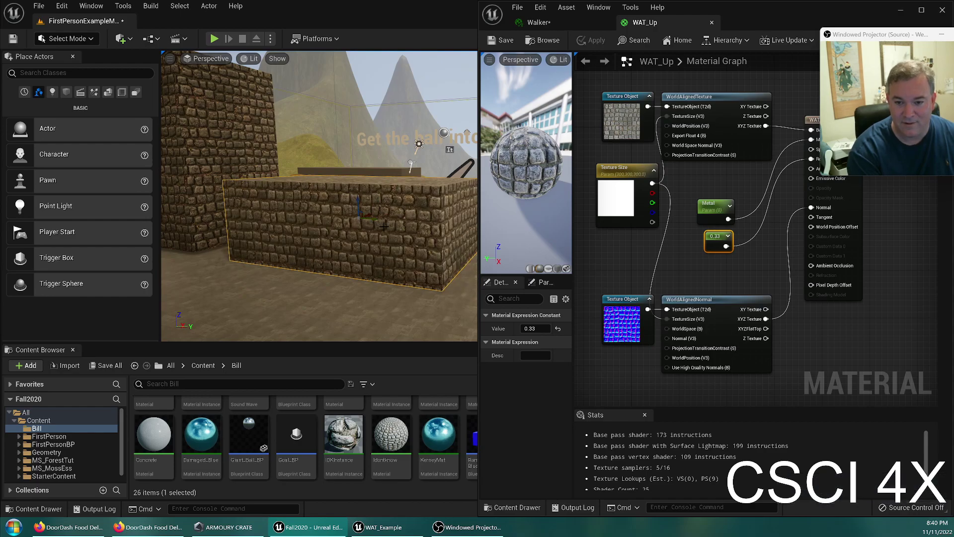
right_drag(376, 223, 351, 222)
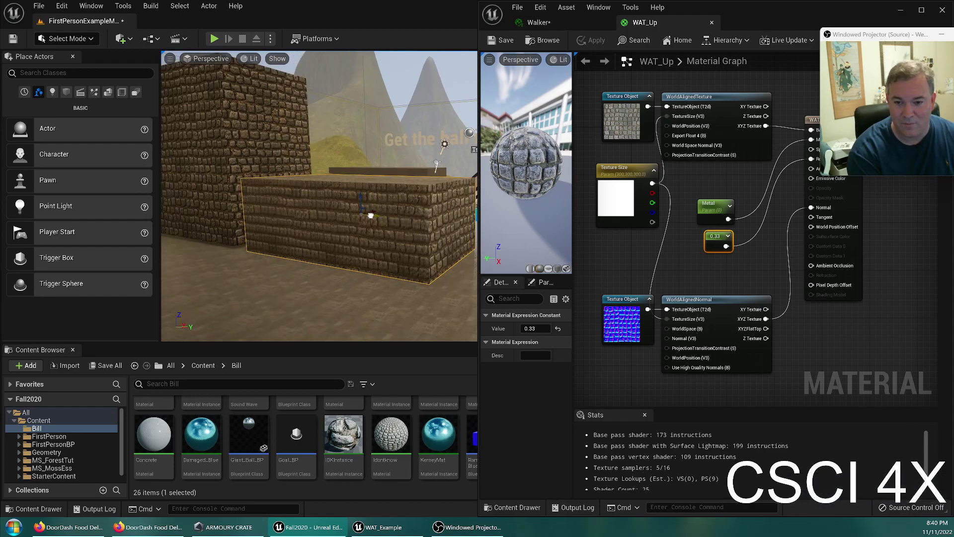
drag(373, 215, 372, 218)
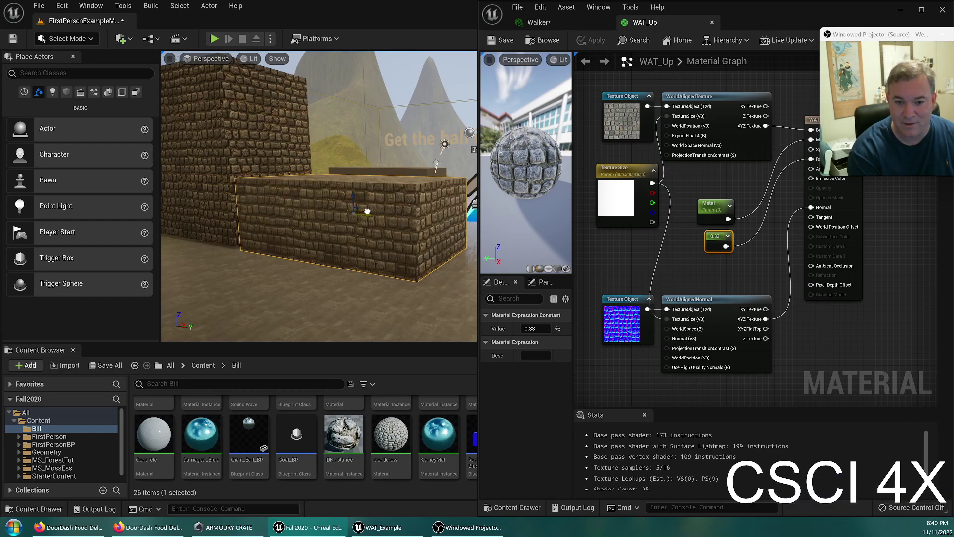
drag(412, 242, 527, 252)
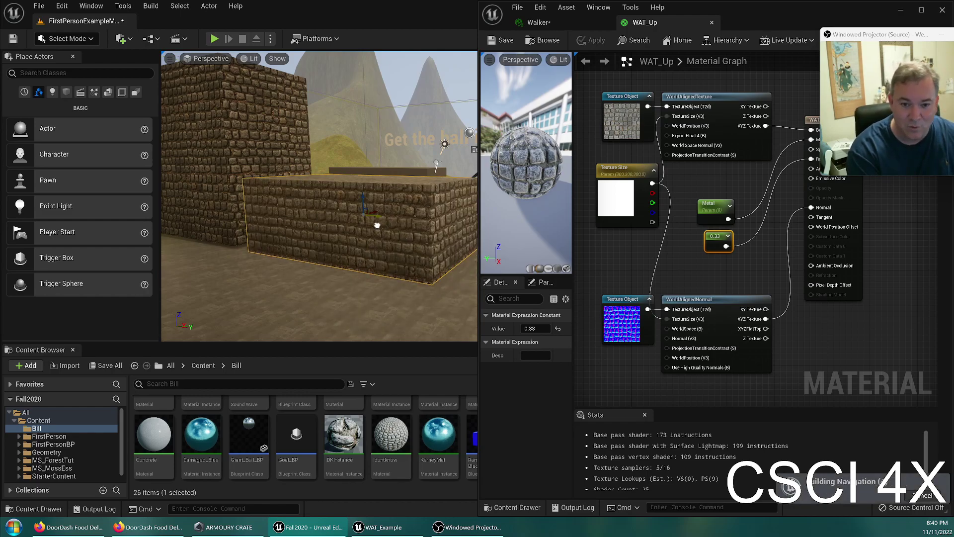
drag(377, 225, 357, 225)
right_drag(306, 233, 312, 227)
drag(397, 203, 389, 209)
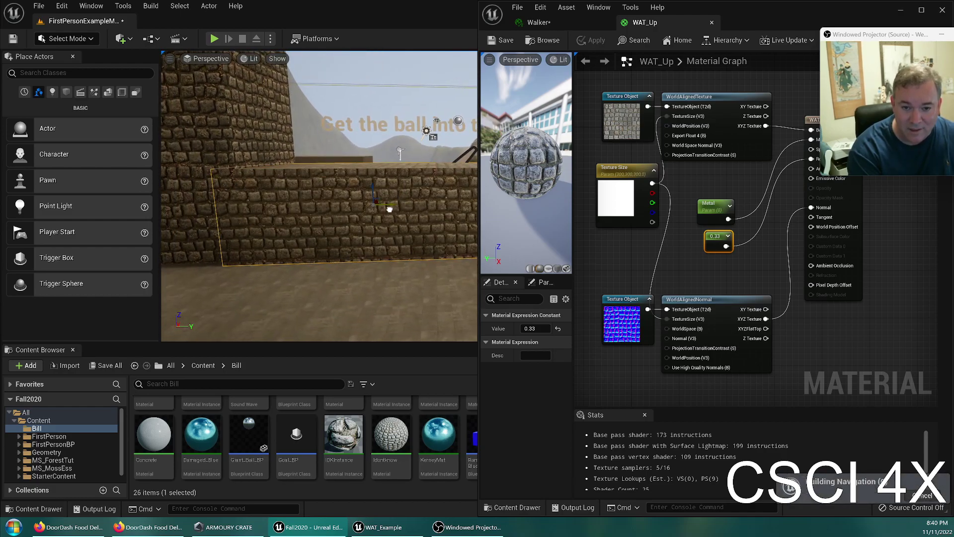
right_drag(335, 246, 202, 153)
mouse_move(432, 199)
right_down()
mouse_move(400, 191)
mouse_move(432, 198)
right_up()
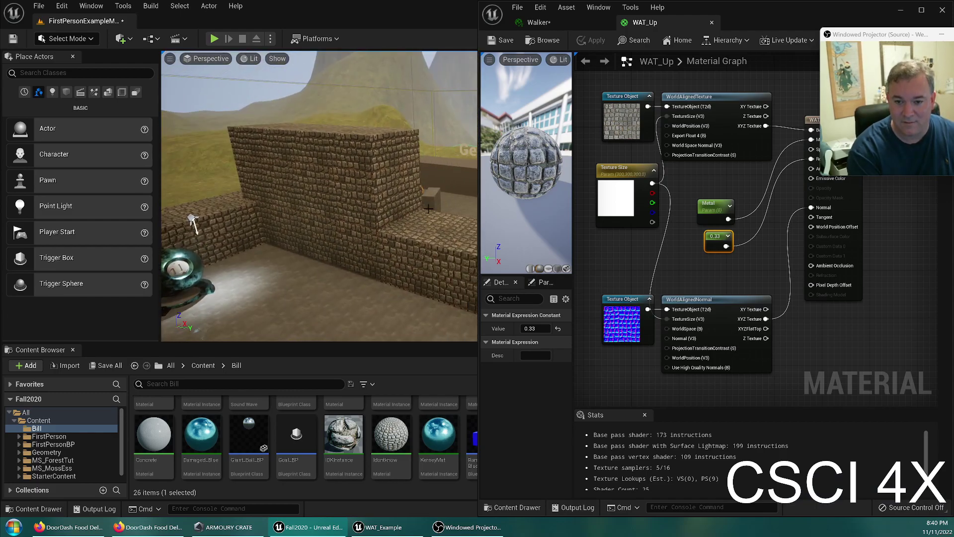